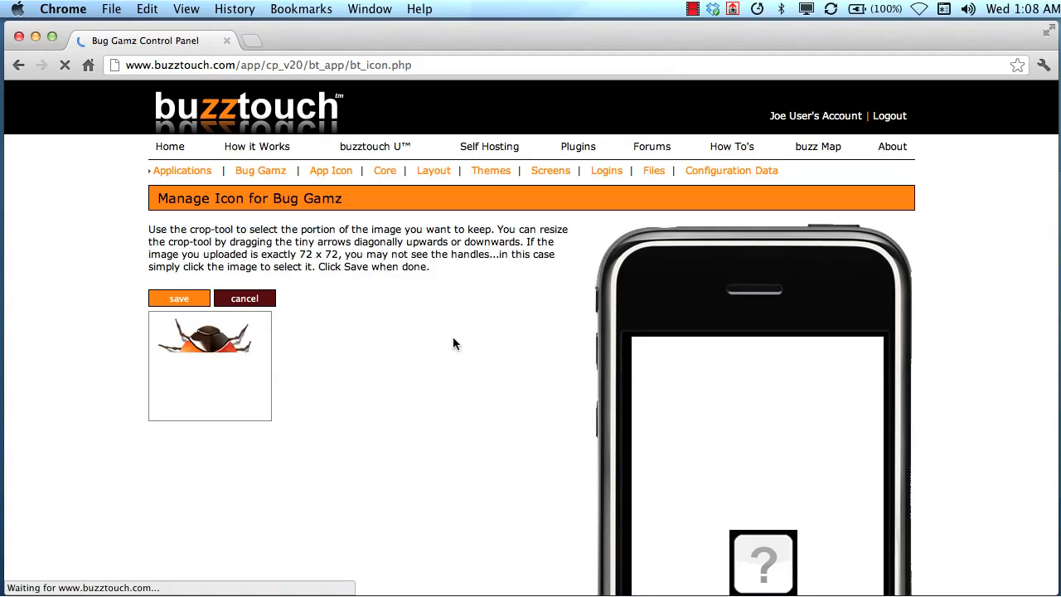
Step: Crop the Bug Gamz icon so the selection frames the whole ladybug, save it, and finish managing the icon
mouse_move(208, 372)
left_mouse_down()
mouse_move(254, 390)
mouse_move(165, 327)
left_mouse_up()
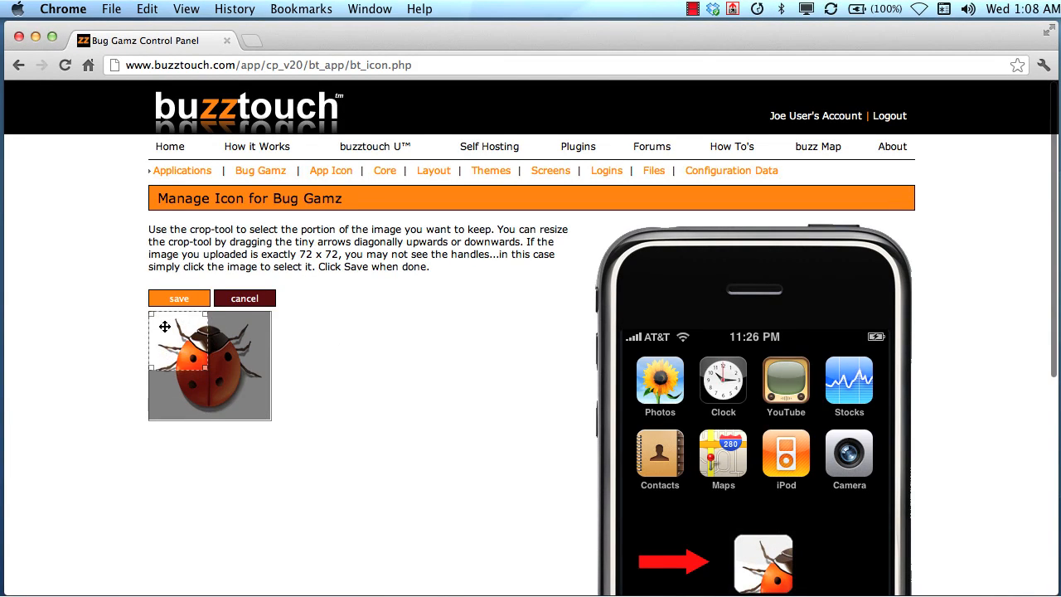
left_click_drag(205, 368, 284, 420)
left_click_drag(213, 400, 220, 399)
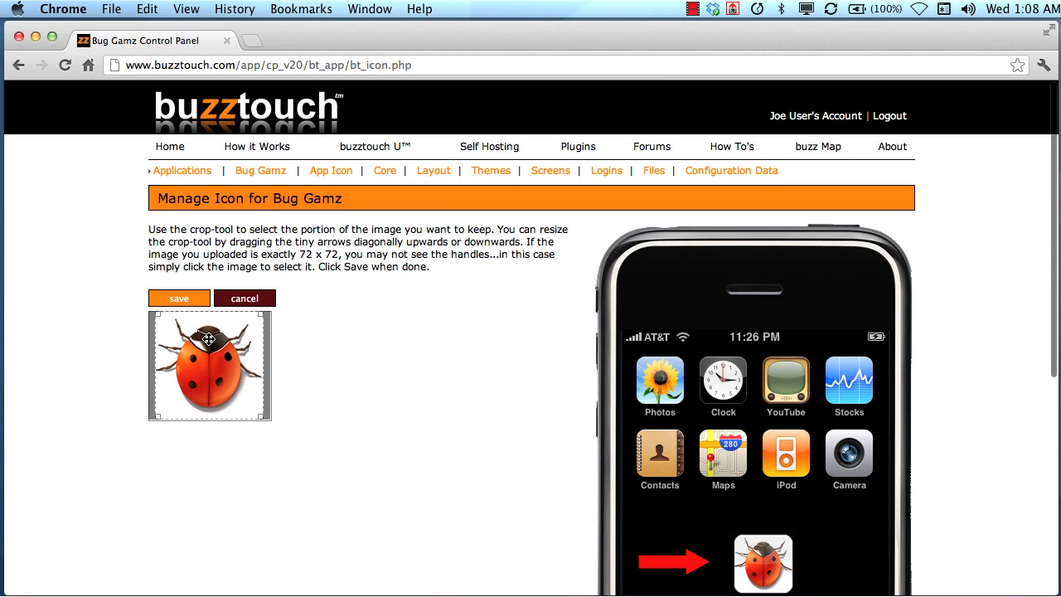
left_click(179, 298)
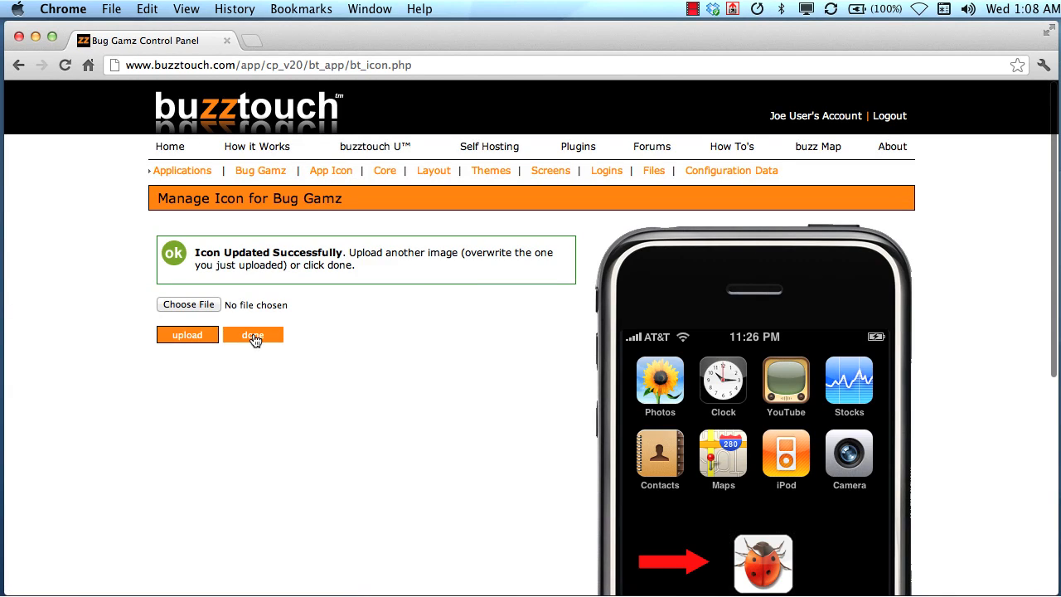
left_click(254, 335)
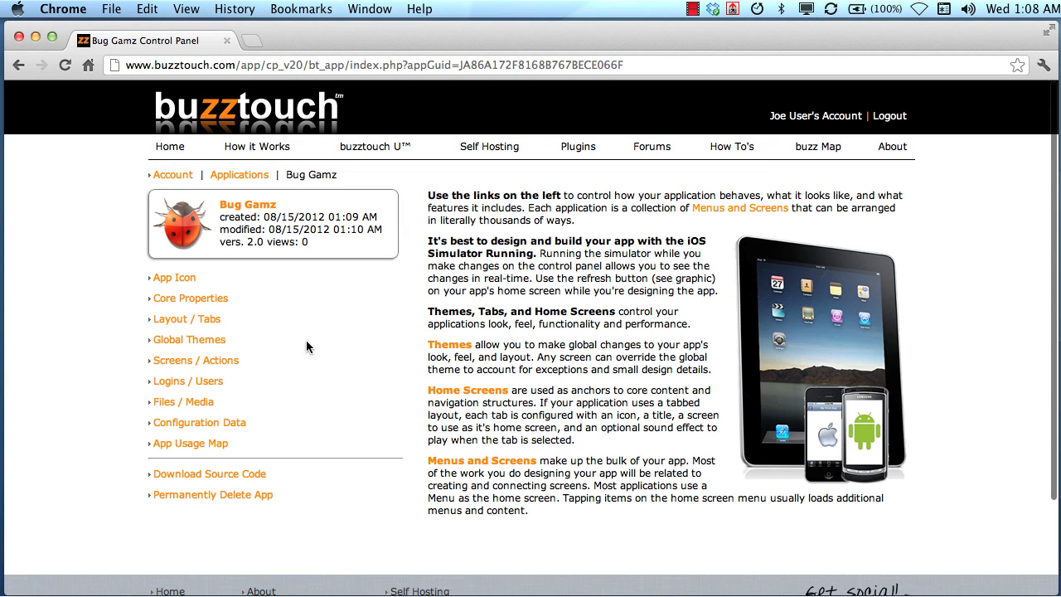
Step: Open the form for adding a screen to Bug Gamz and review the available plugin types
left_click(223, 362)
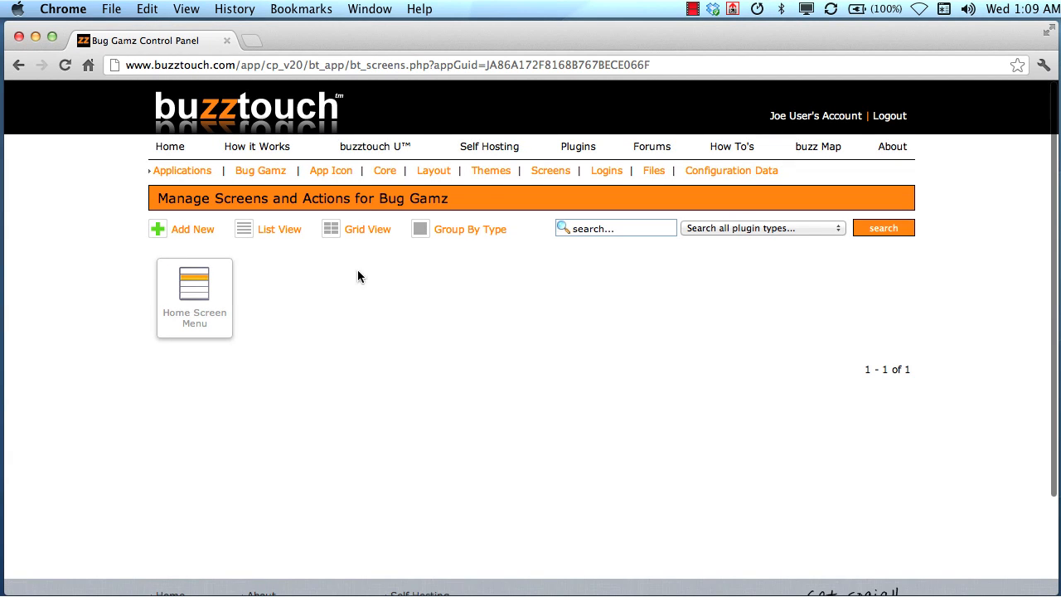
left_click(190, 229)
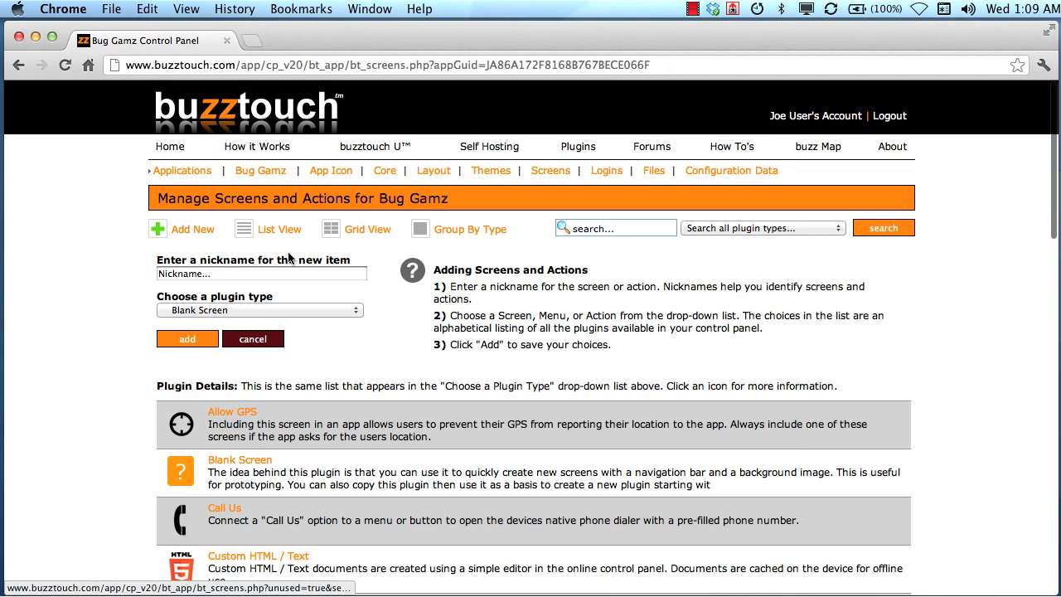
scroll(385, 282, "down", 2)
left_click(328, 253)
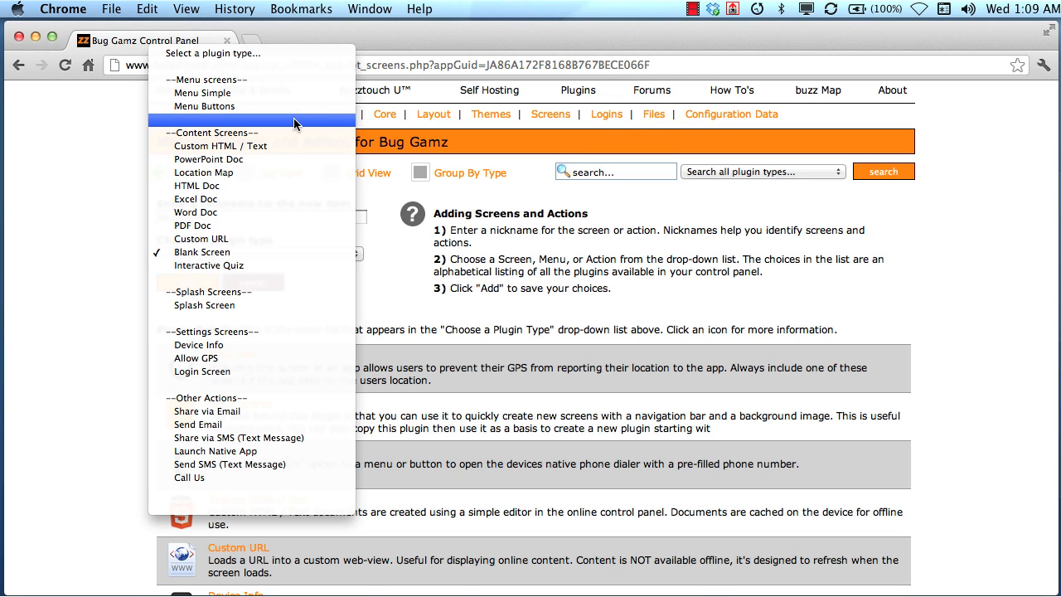
left_click(400, 261)
left_click(345, 254)
left_click(411, 278)
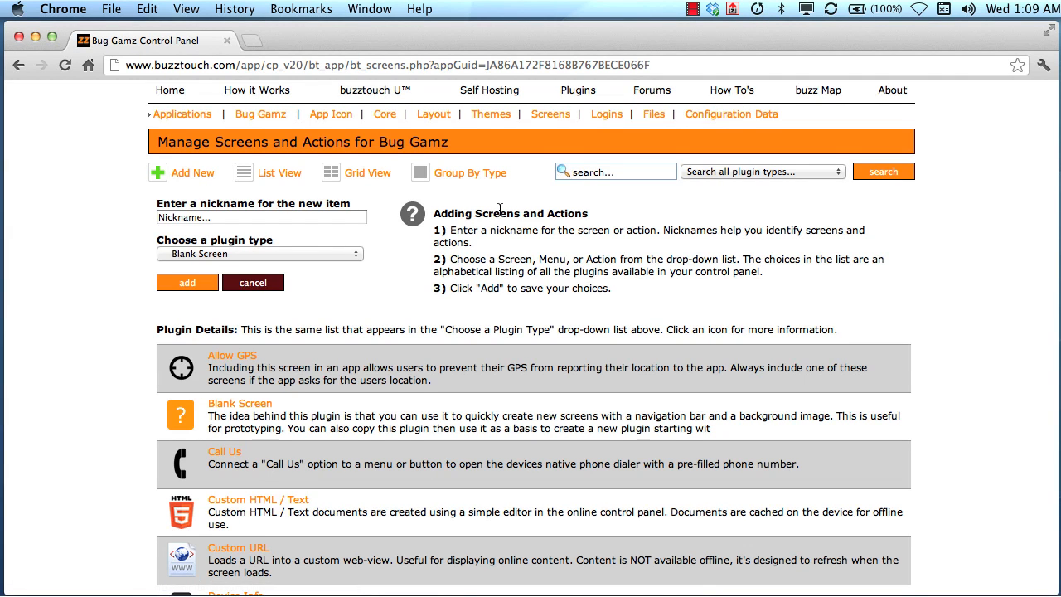
Step: Go to the account's list of plugins and start creating a custom plugin
scroll(626, 135, "up", 2)
left_click(797, 116)
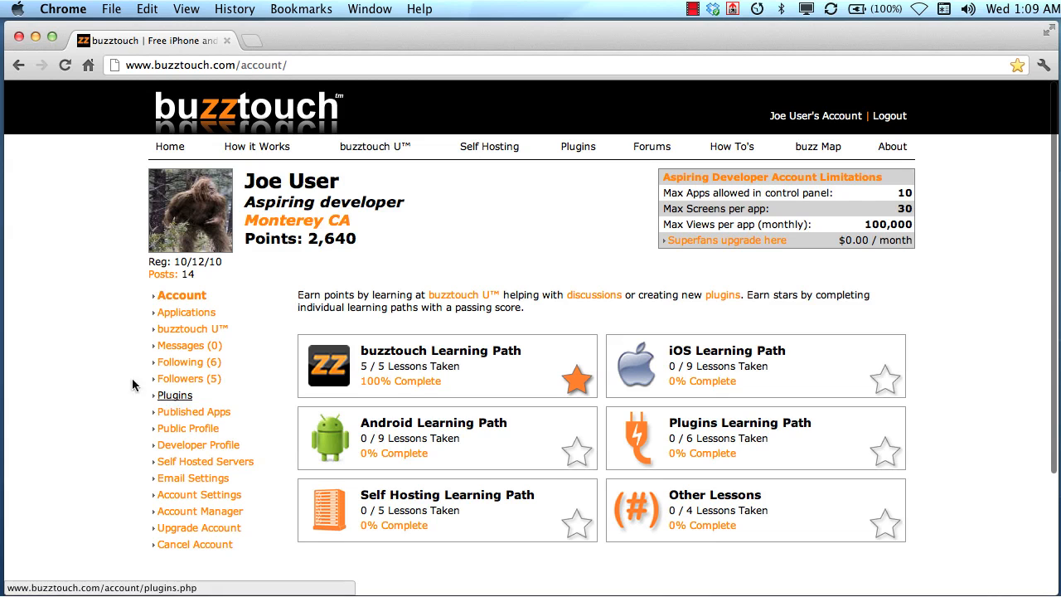
left_click(172, 398)
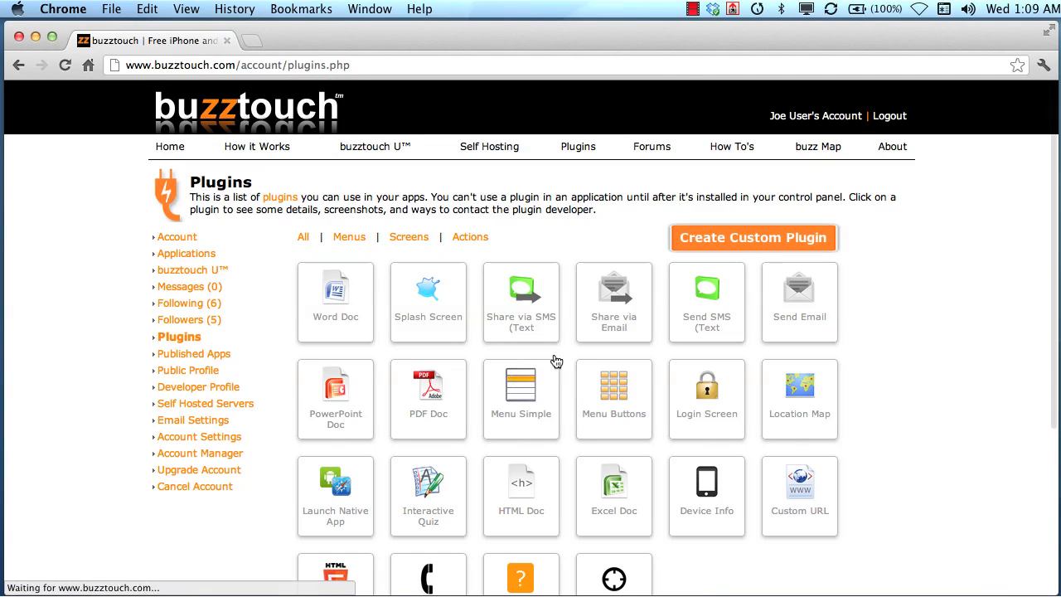
scroll(874, 312, "down", 2)
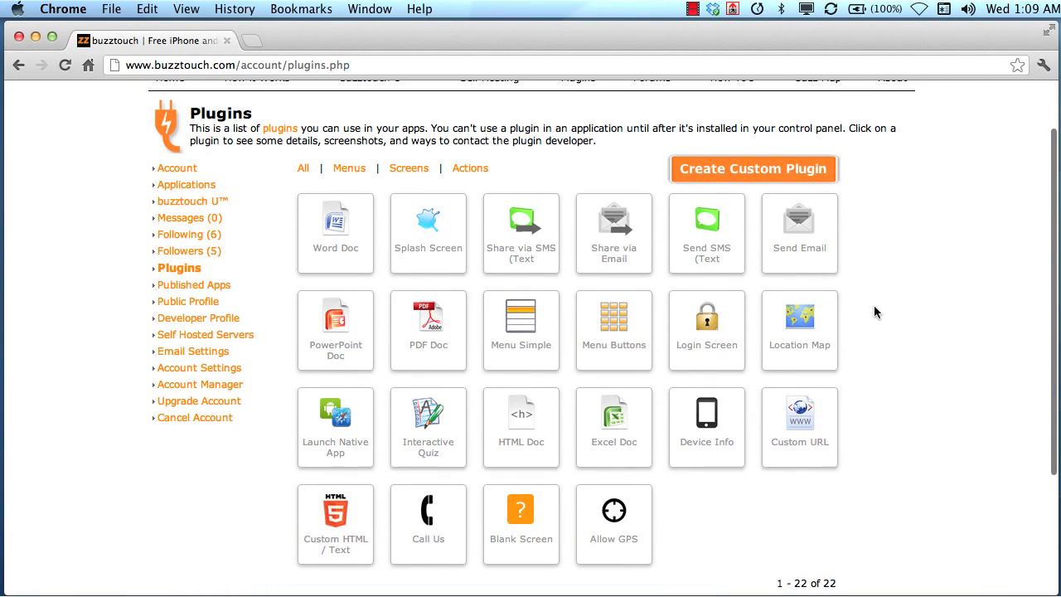
scroll(874, 312, "up", 2)
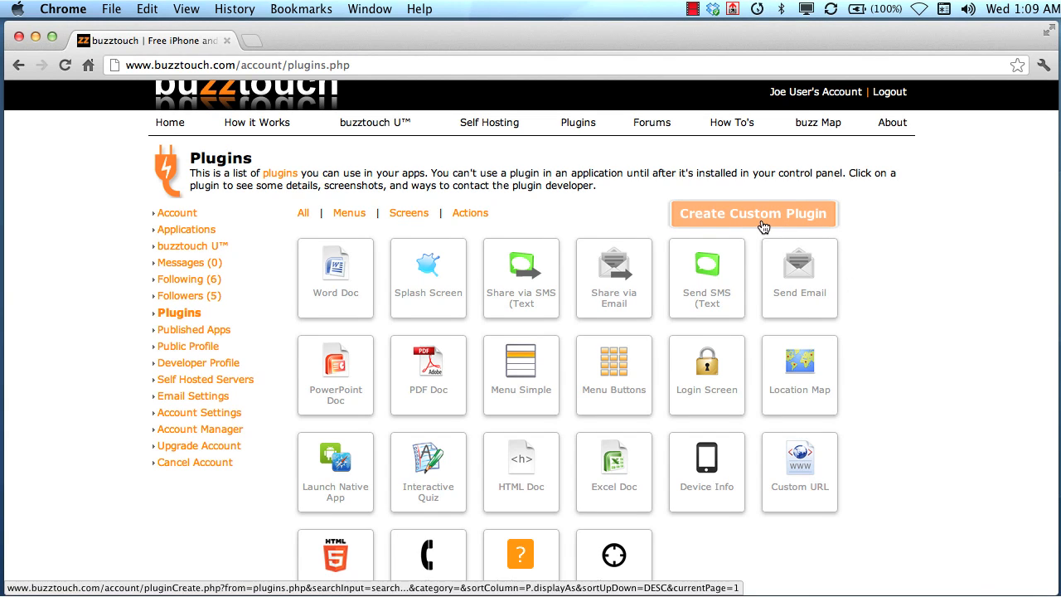
left_click(787, 228)
scroll(549, 334, "down", 1)
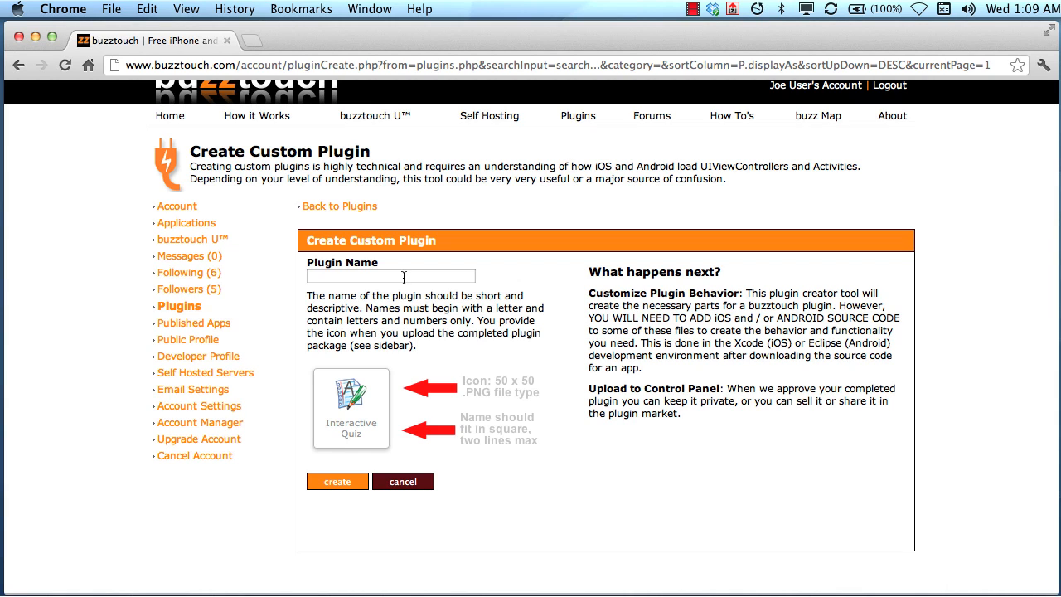
Step: Name the custom plugin "Bug Tap Screen" and create it
type("Bug")
type(" Tapp")
type("er")
key("BackSpace")
key("BackSpace")
key("BackSpace")
type("Screen")
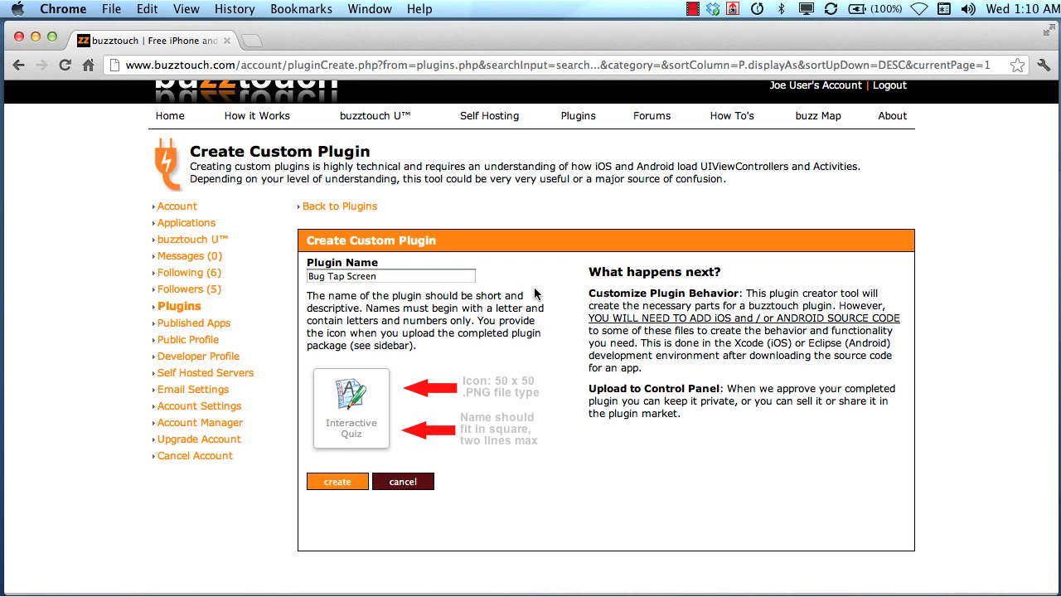
key("alt+shift+Left")
triple_click(429, 273)
left_click(509, 274)
triple_click(449, 272)
left_click(514, 284)
left_click(350, 479)
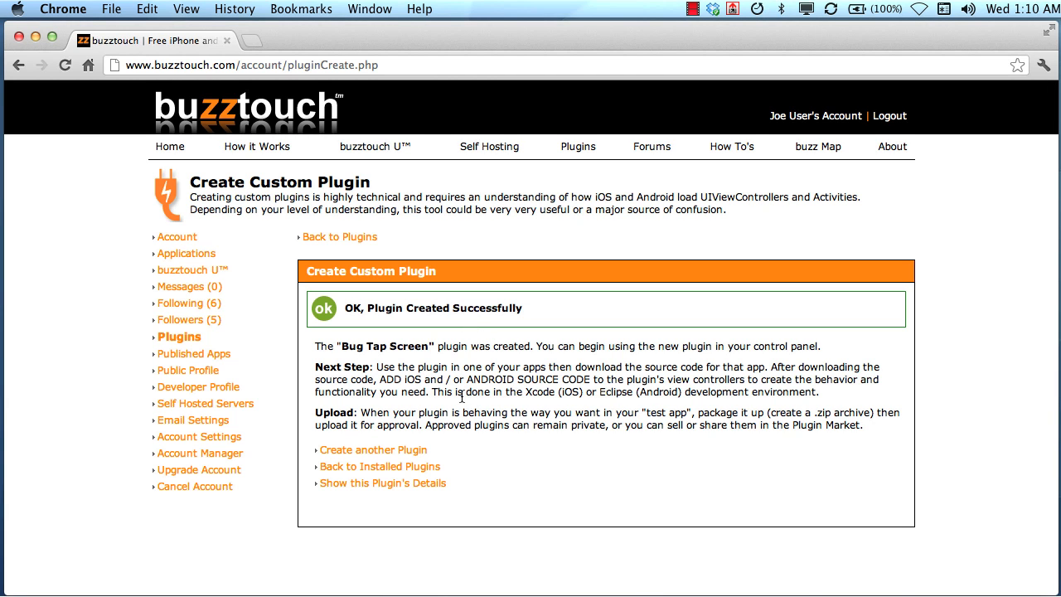
Step: Examine the new Bug Tap Screen plugin's details, including its screenshots, readme.txt contents and plugin developer
left_click(407, 483)
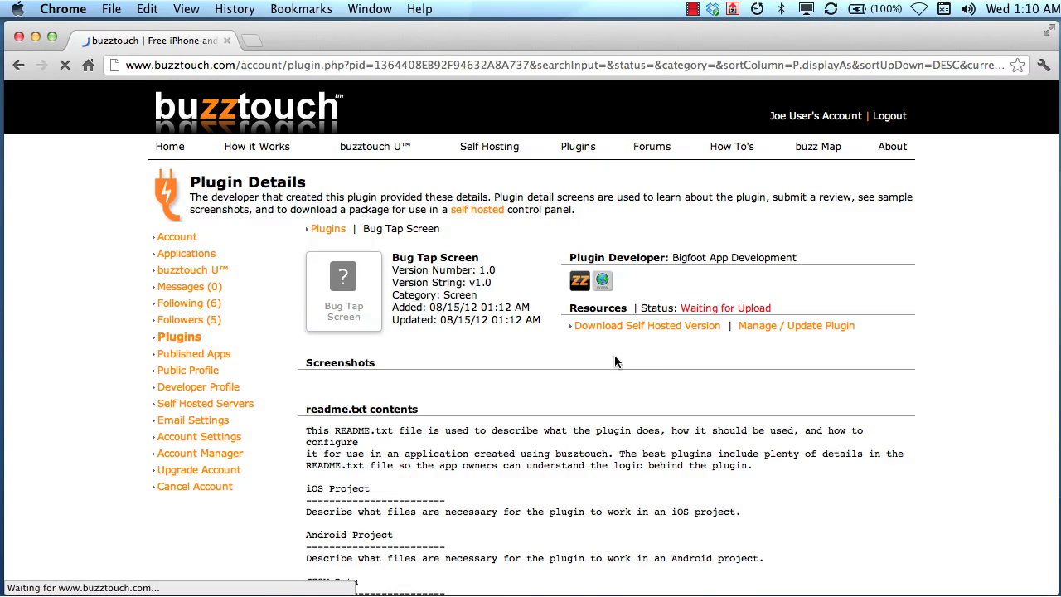
scroll(658, 353, "down", 5)
scroll(658, 353, "up", 5)
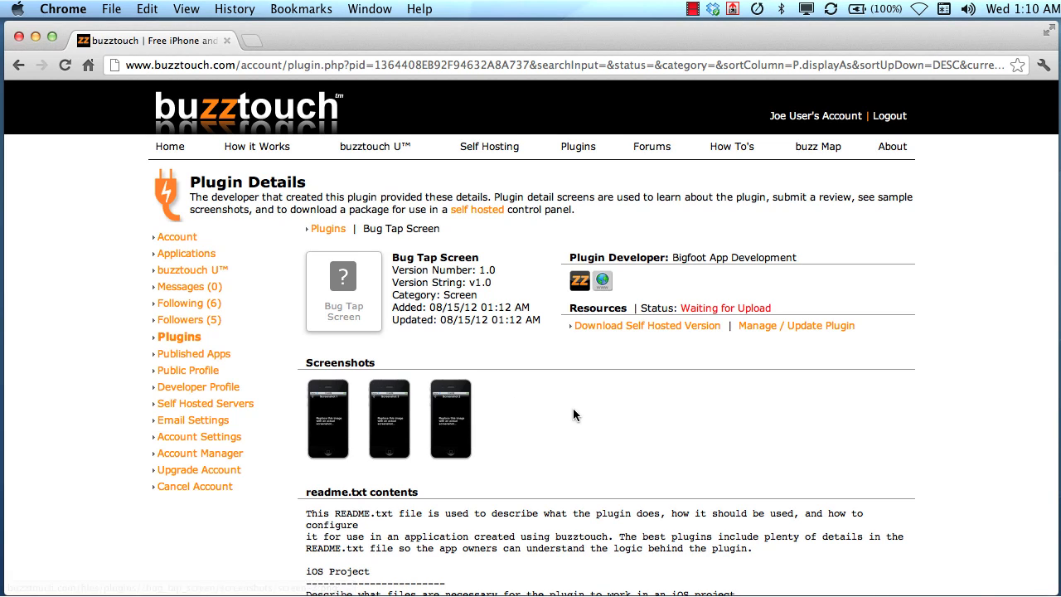
scroll(573, 415, "down", 5)
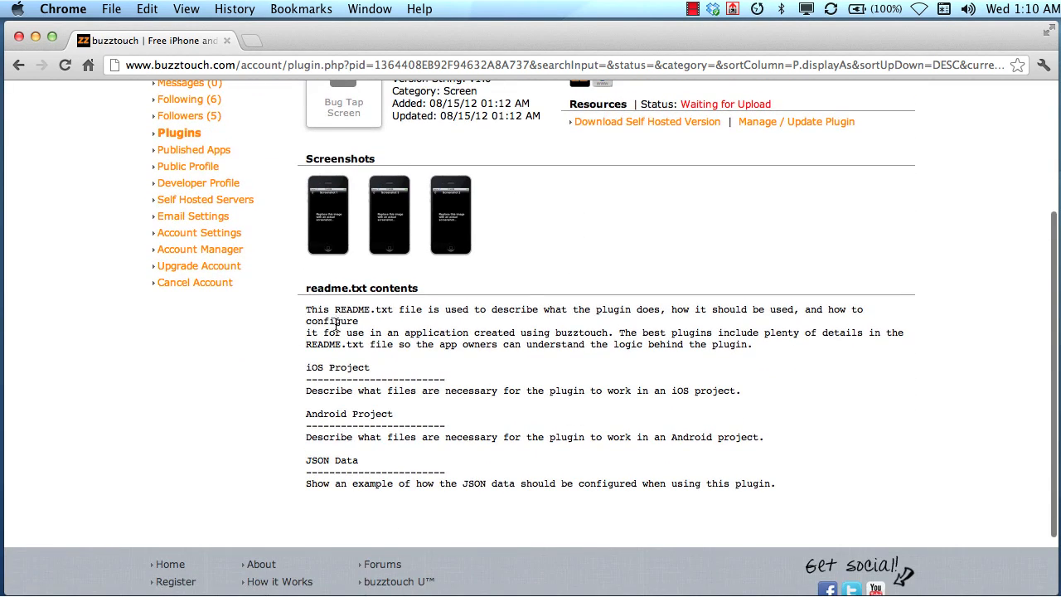
left_click_drag(306, 311, 781, 483)
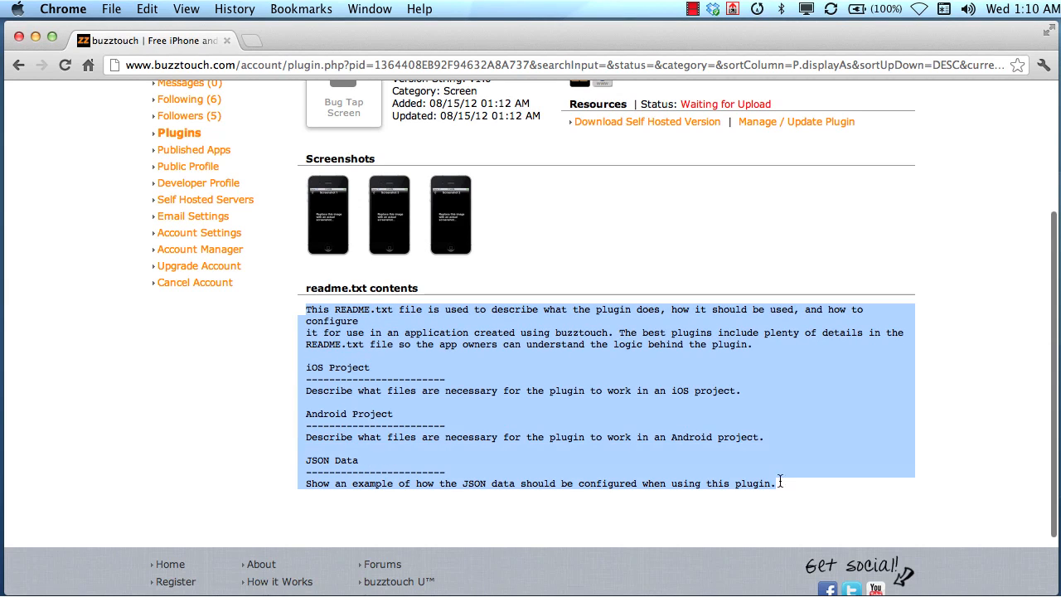
left_click(786, 491)
scroll(688, 400, "up", 5)
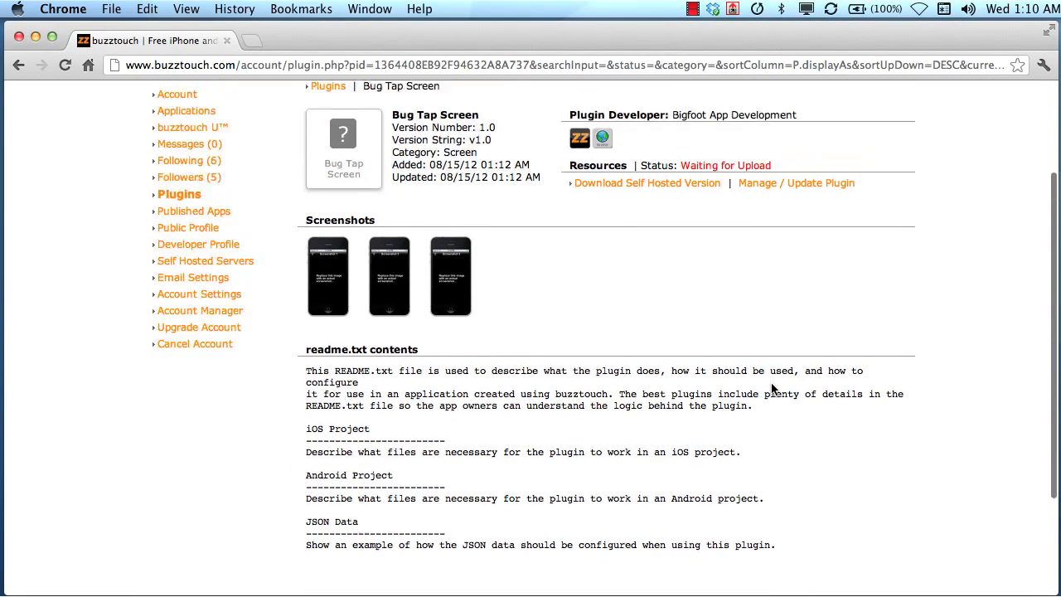
scroll(688, 401, "up", 1)
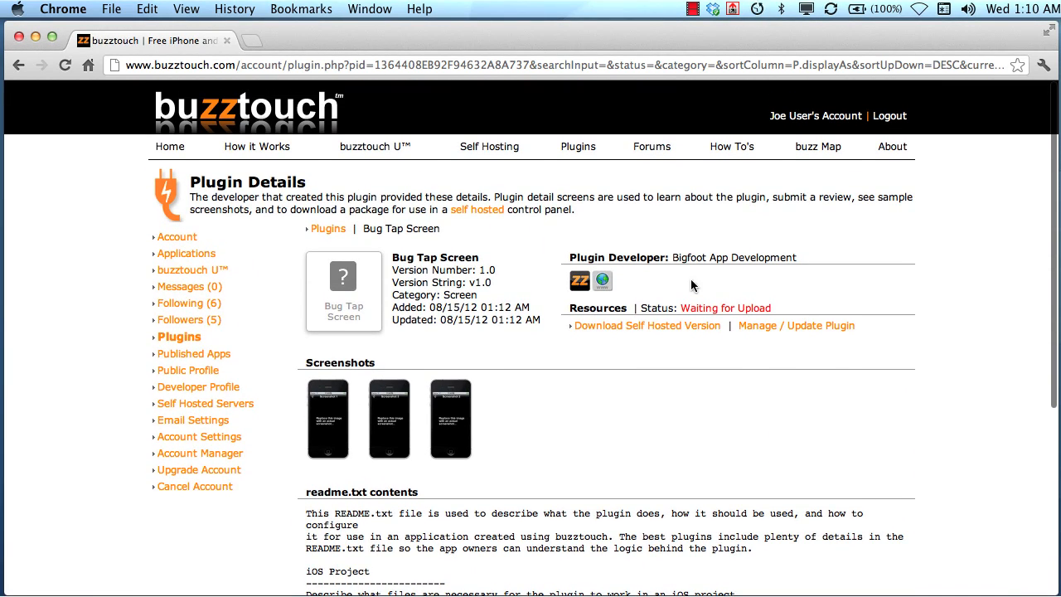
left_click_drag(673, 259, 796, 256)
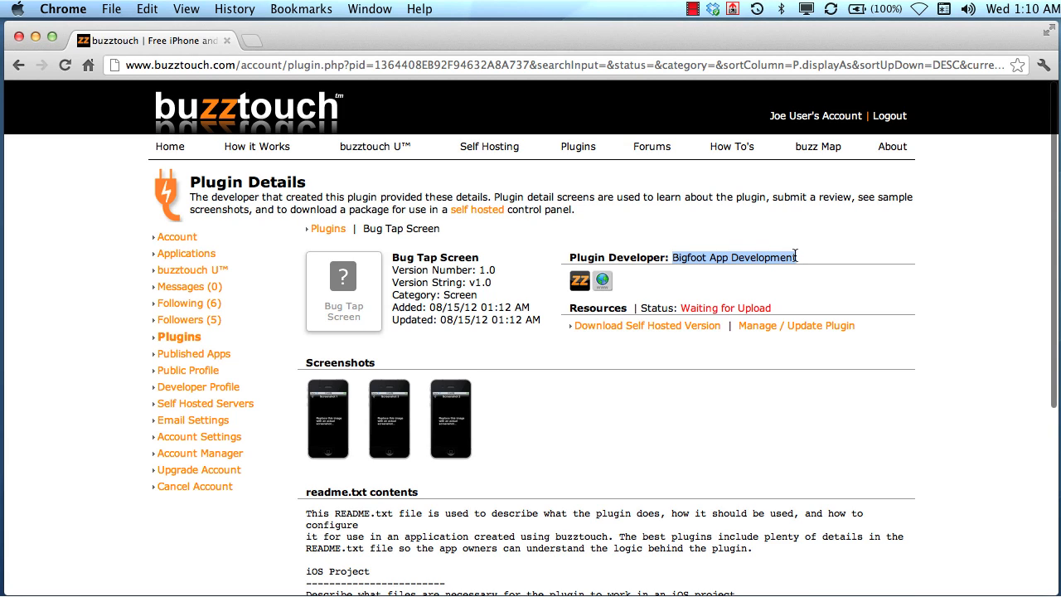
left_click(577, 370)
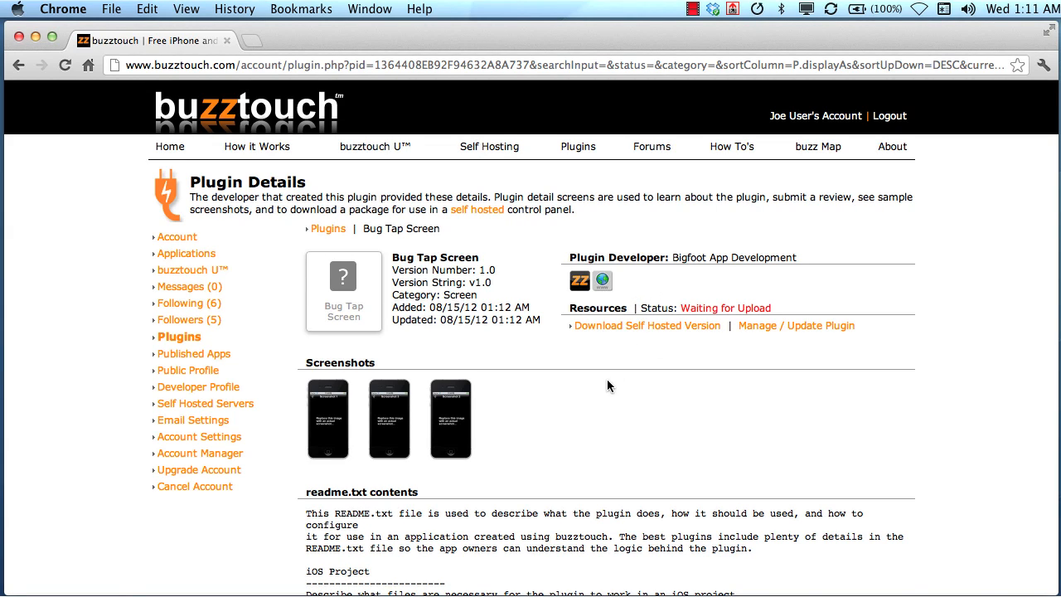
Step: Open the account's developer profile and review its visibility, developer name and contact info sections
left_click(228, 388)
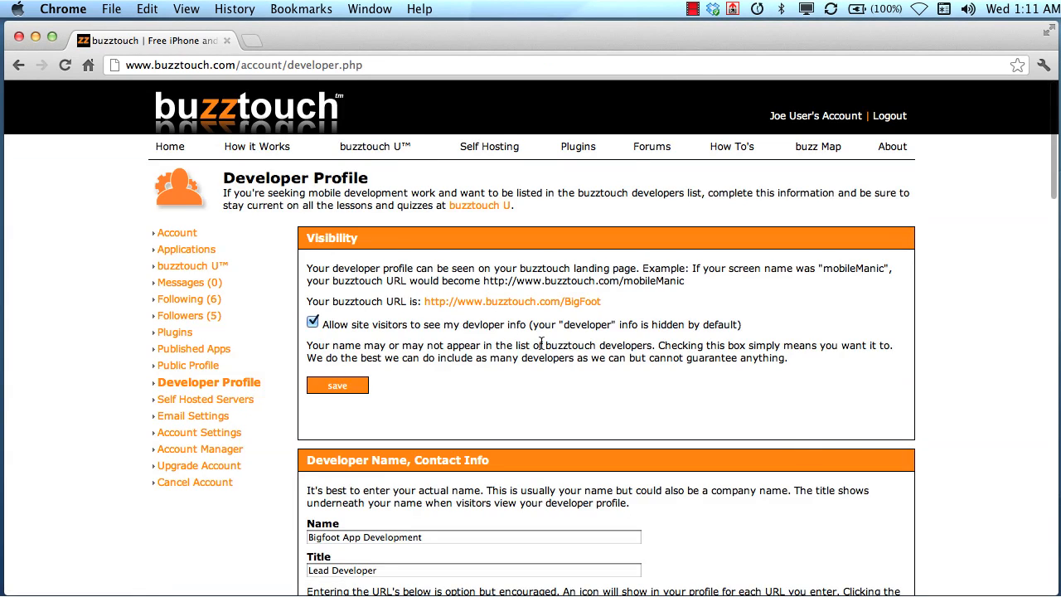
scroll(543, 348, "down", 3)
scroll(543, 348, "down", 4)
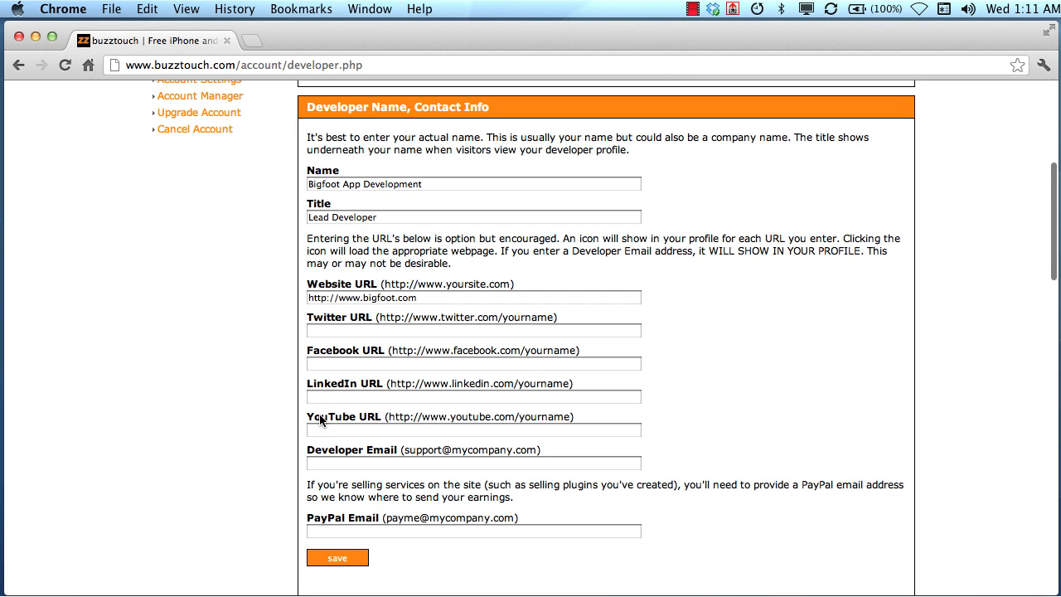
scroll(260, 375, "up", 1)
scroll(260, 375, "up", 7)
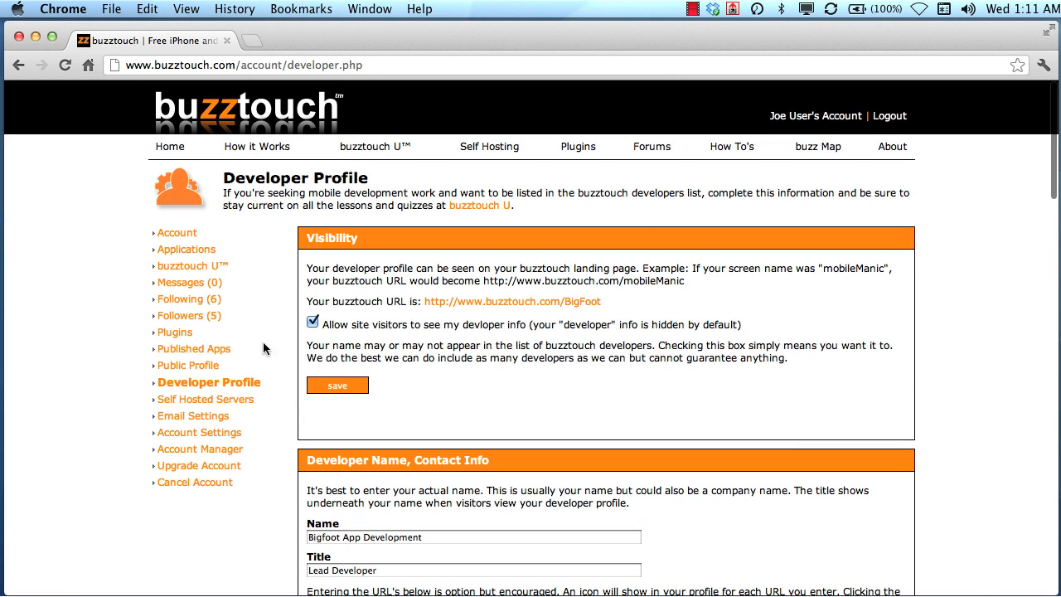
Step: Reopen the Bug Tap Screen plugin's details from the account's list of plugins and look them over
left_click(176, 332)
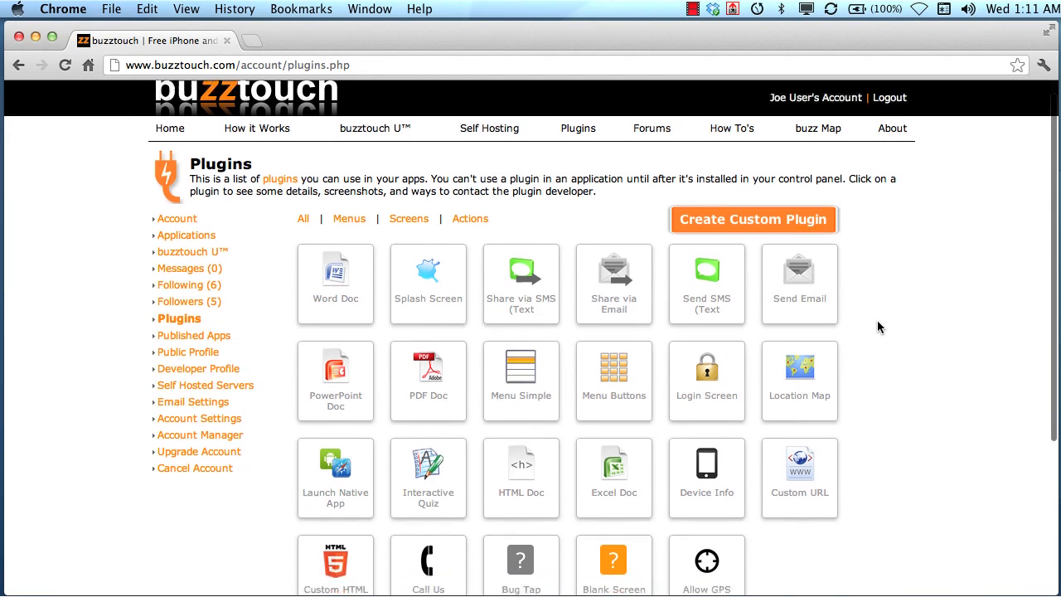
scroll(881, 328, "down", 2)
left_click(556, 515)
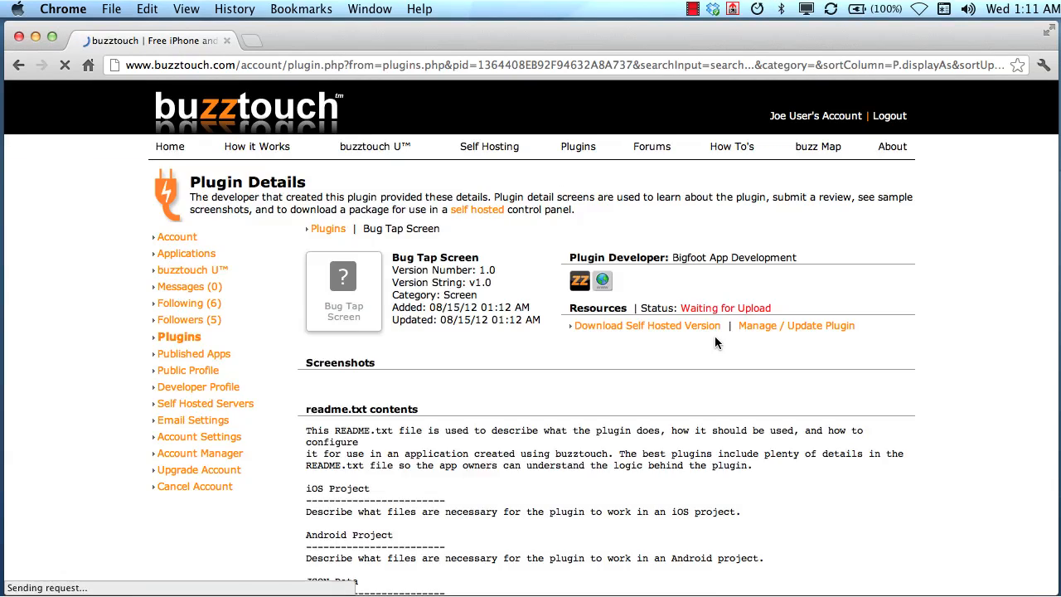
scroll(717, 342, "down", 3)
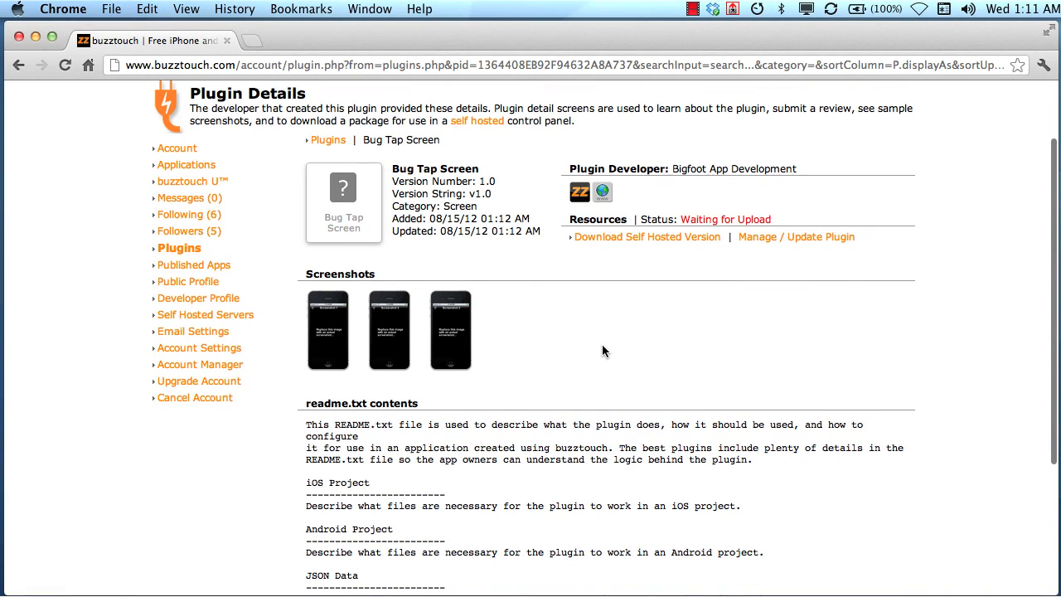
scroll(602, 345, "up", 2)
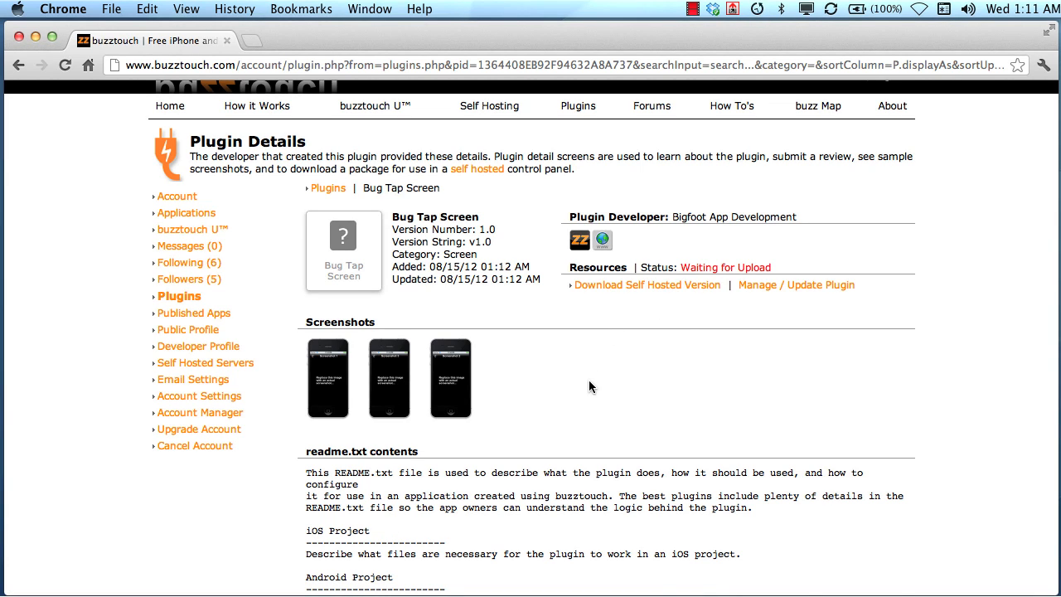
scroll(558, 381, "up", 1)
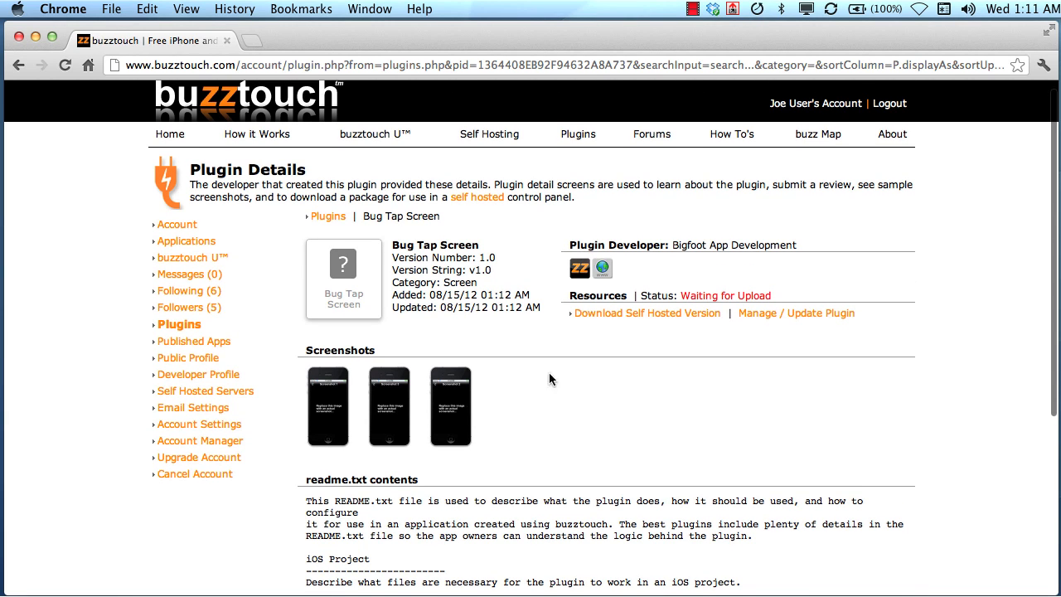
Step: Return to the Bug Gamz application's screens and actions and open the form for adding a new screen
left_click(187, 241)
left_click(649, 253)
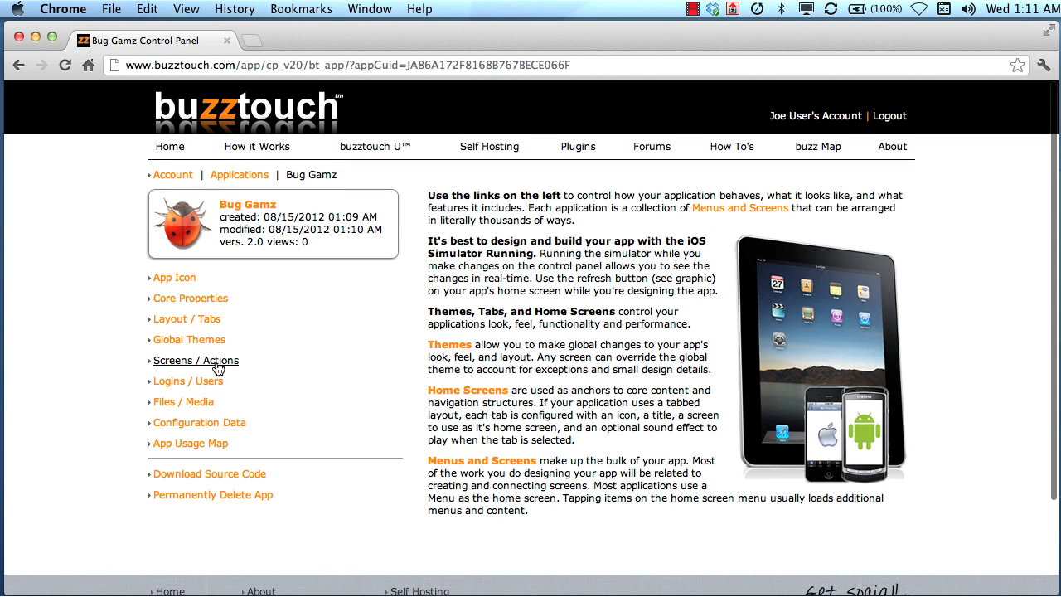
left_click(209, 361)
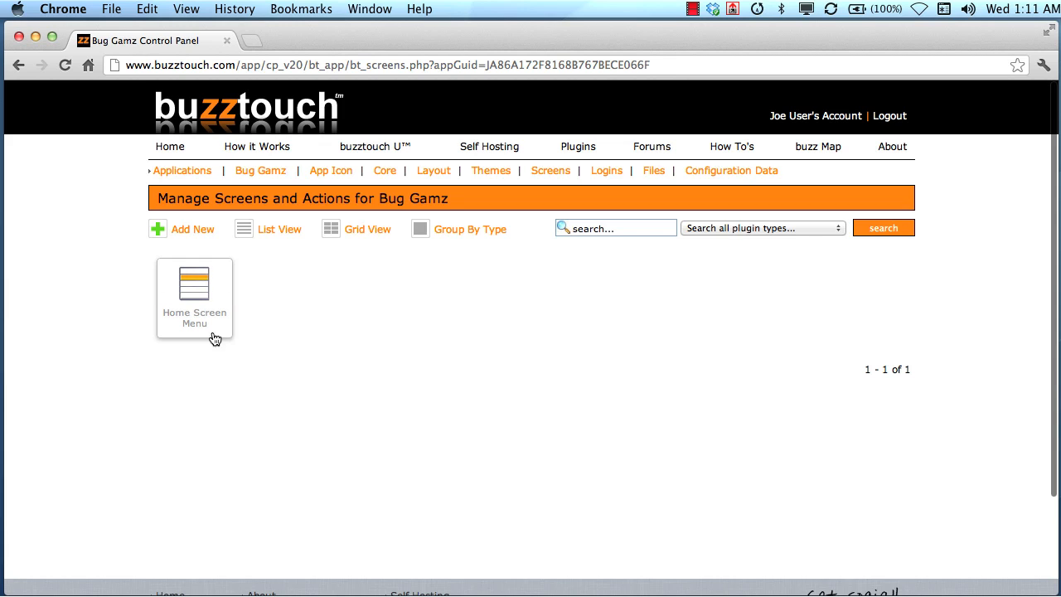
left_click(195, 230)
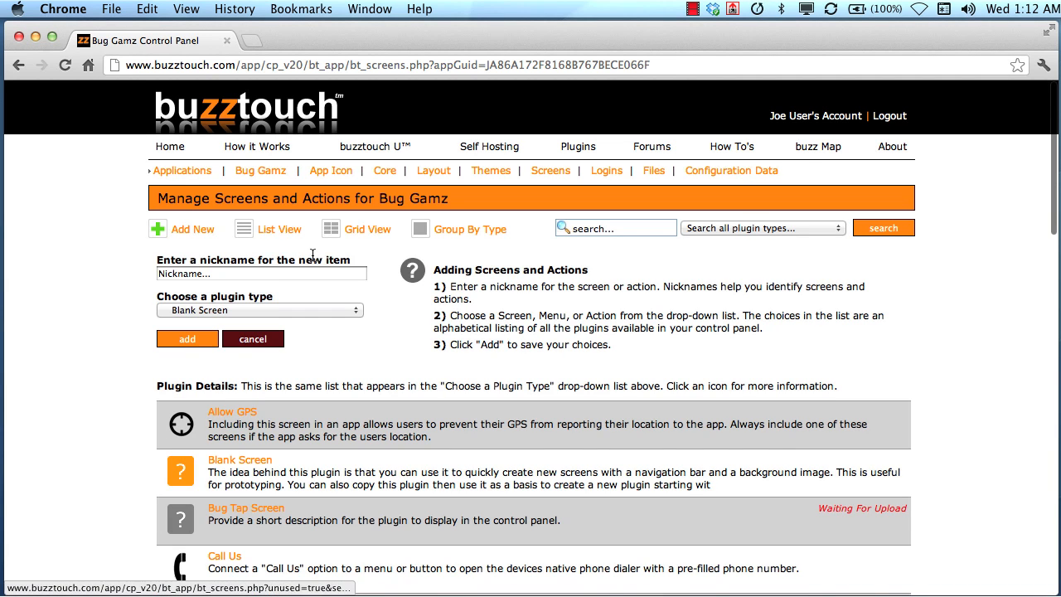
scroll(392, 289, "down", 1)
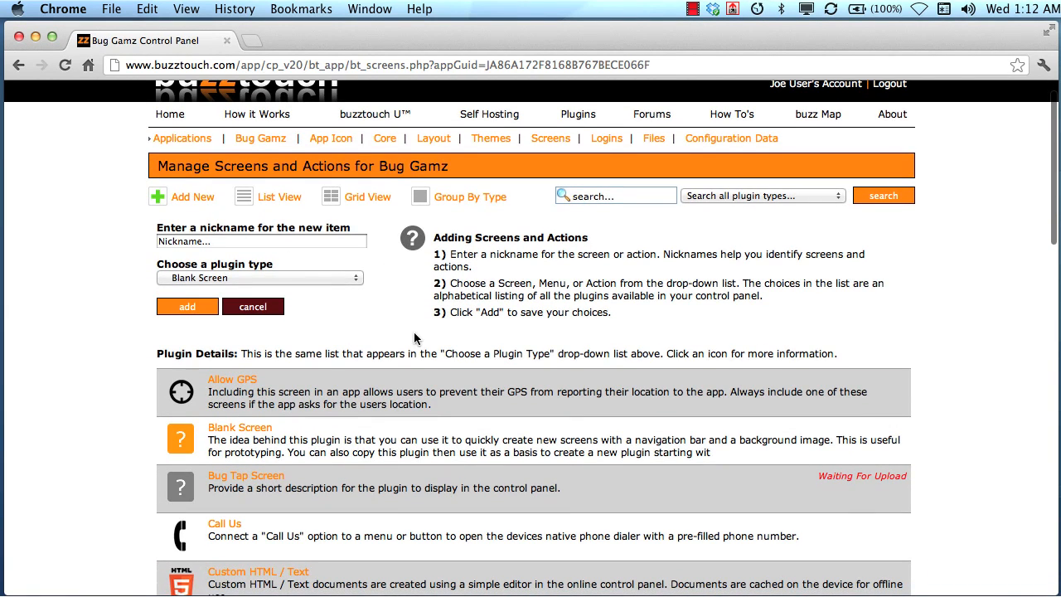
Step: Add a new screen nicknamed "Play Game" using the Bug Tap Screen plugin type, and return to the list of screens
scroll(349, 333, "down", 1)
scroll(349, 332, "down", 3)
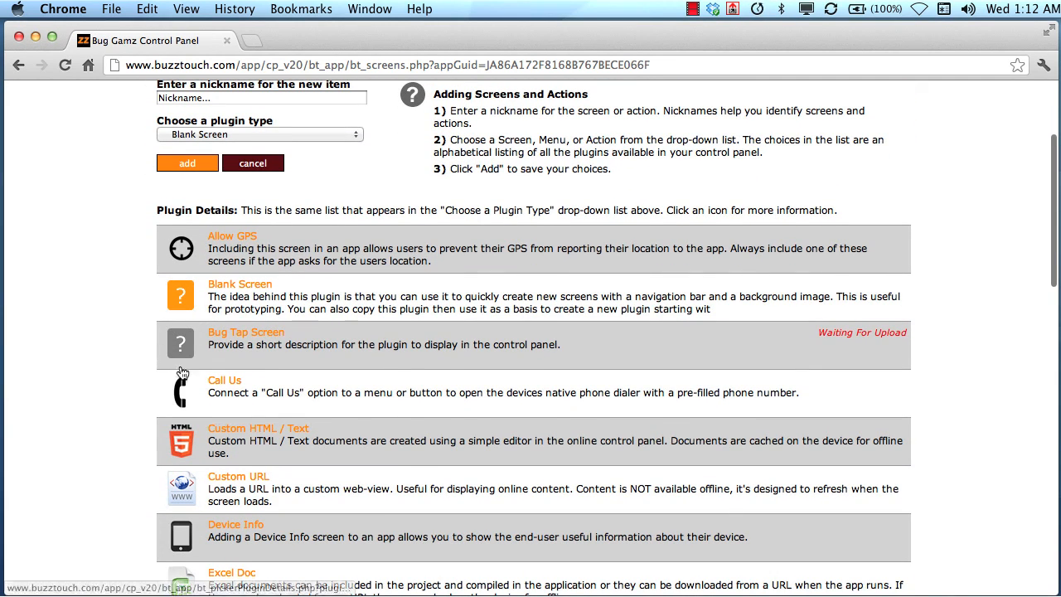
scroll(357, 308, "up", 5)
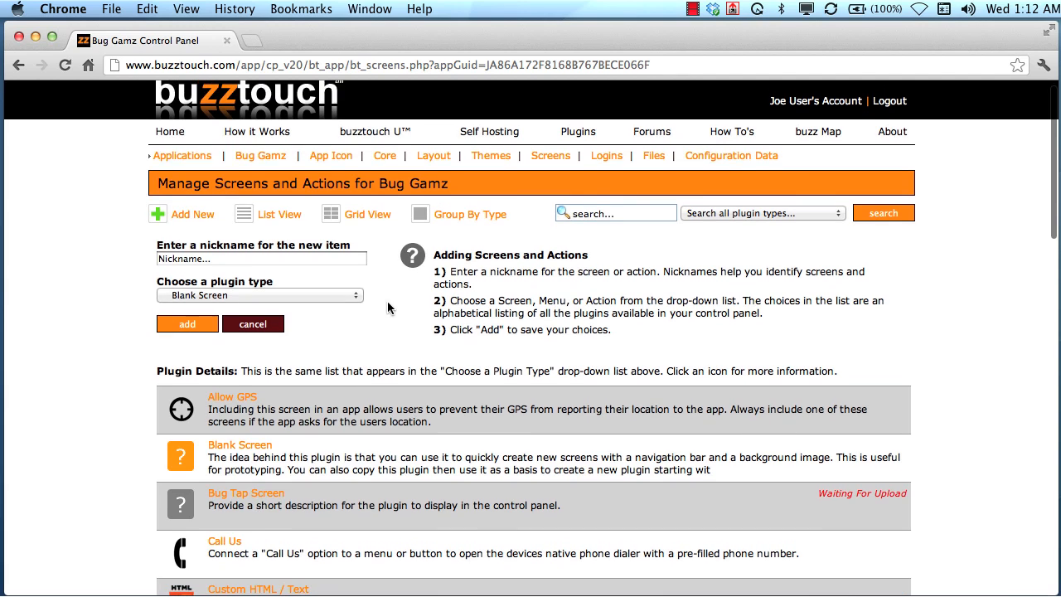
left_click(345, 297)
left_click(335, 327)
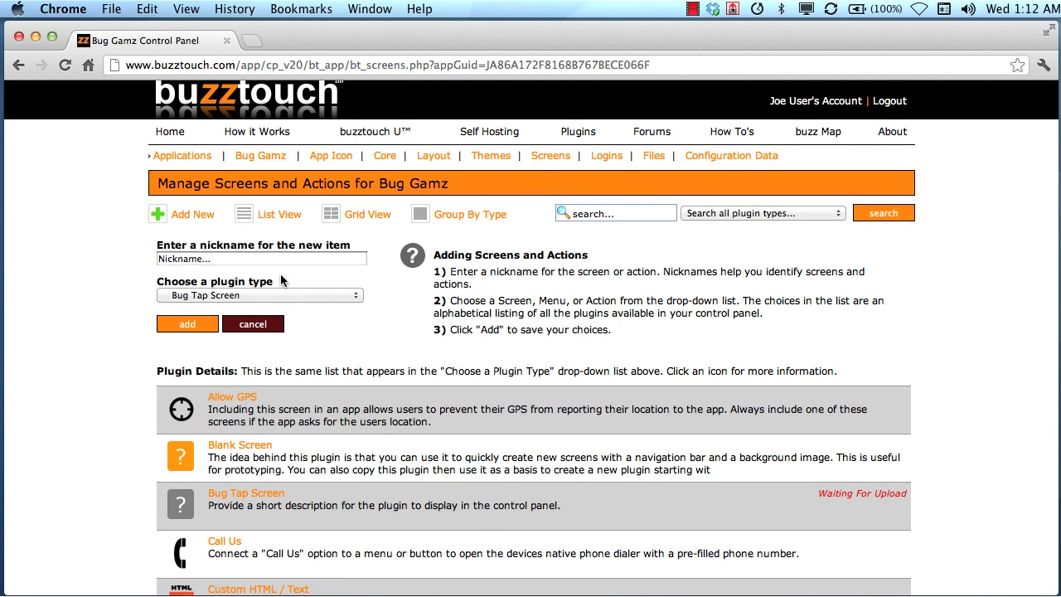
left_click(269, 261)
triple_click(243, 259)
type("Play Game")
left_click(187, 324)
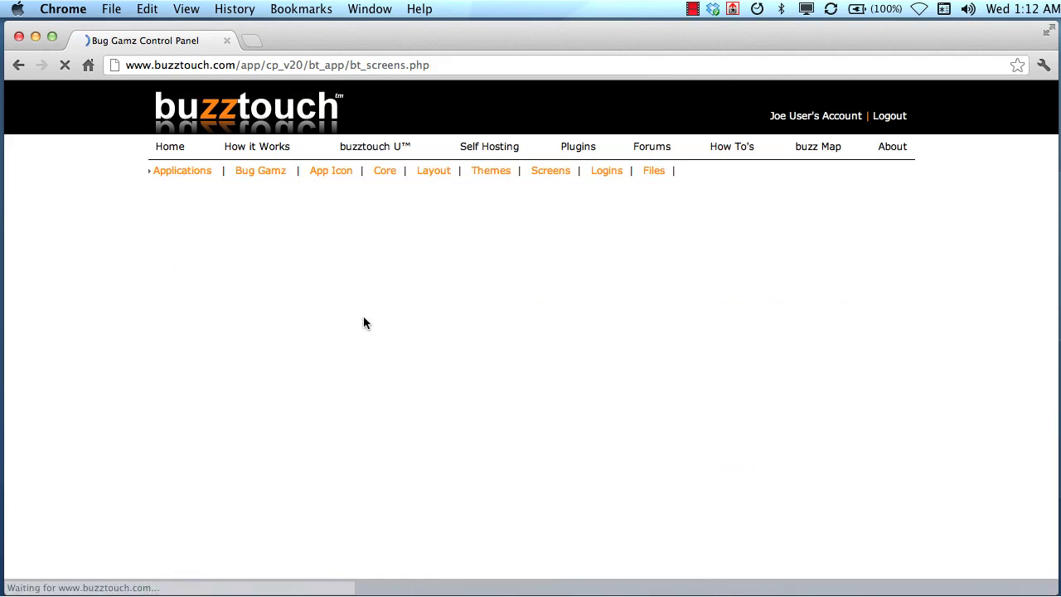
left_click(298, 279)
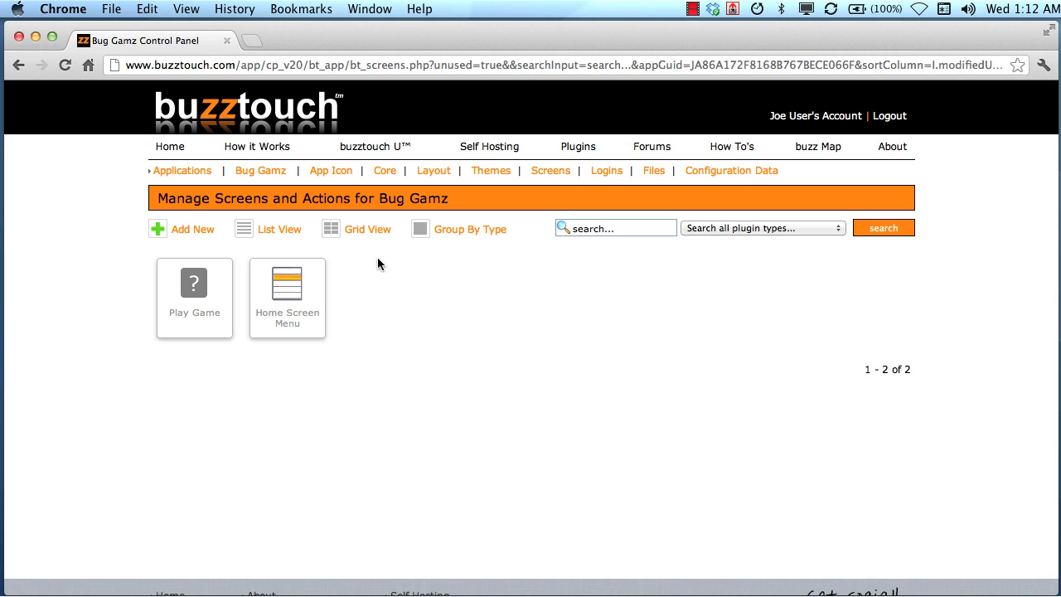
Step: Add another screen nicknamed "Splash" using the Splash Screen plugin type, and return to the list of screens
left_click(203, 230)
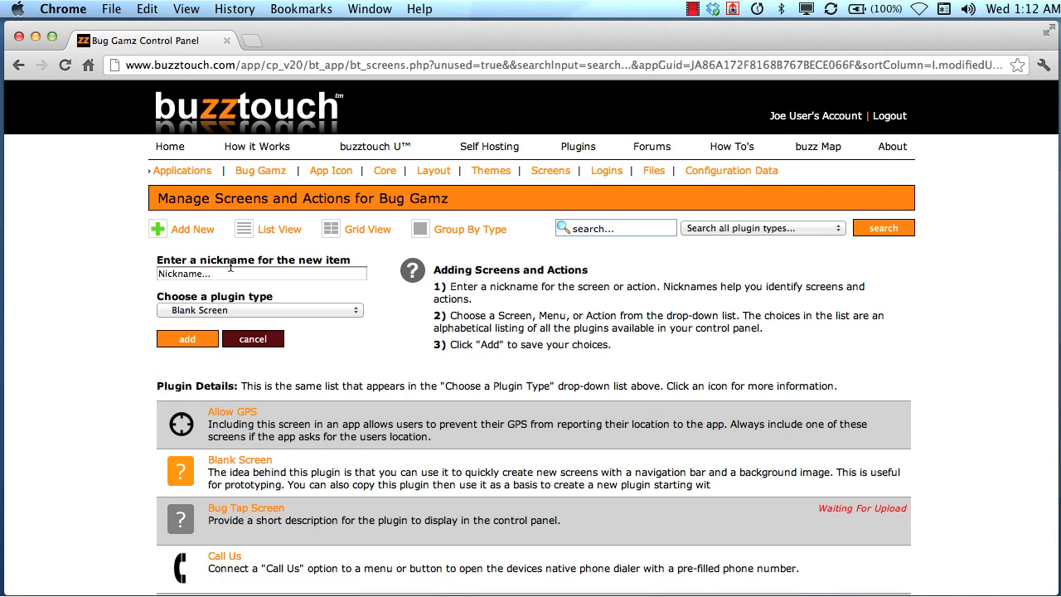
left_click(224, 272)
type("Splash")
left_click(212, 309)
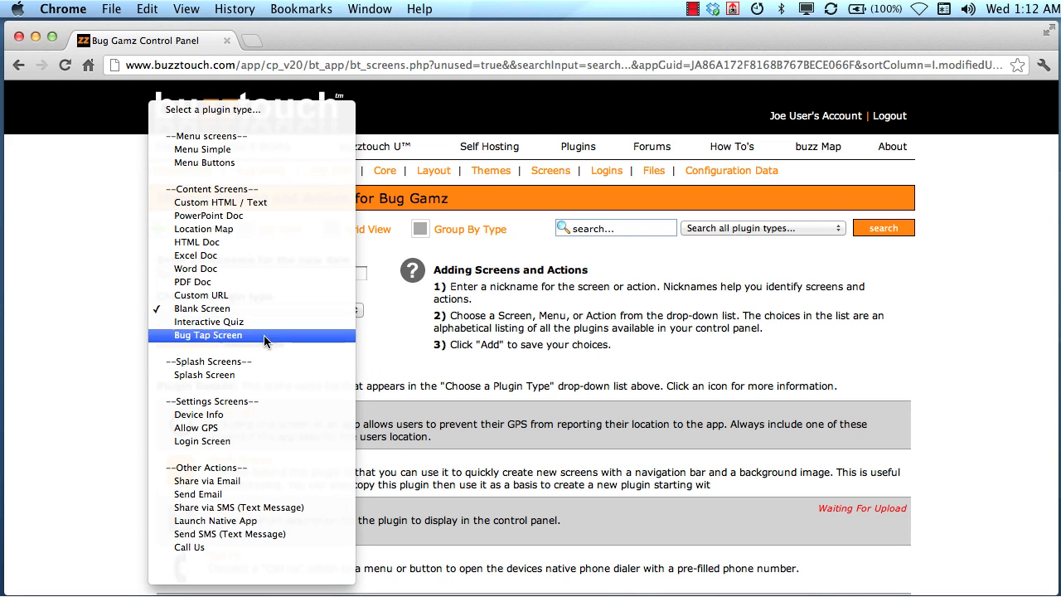
left_click(262, 376)
left_click(189, 341)
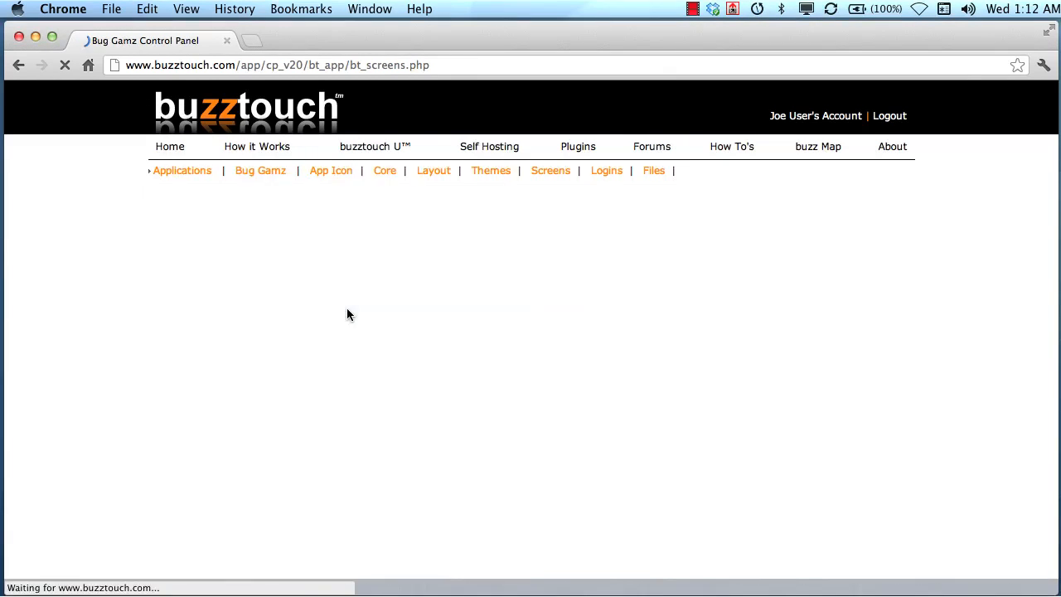
left_click(303, 278)
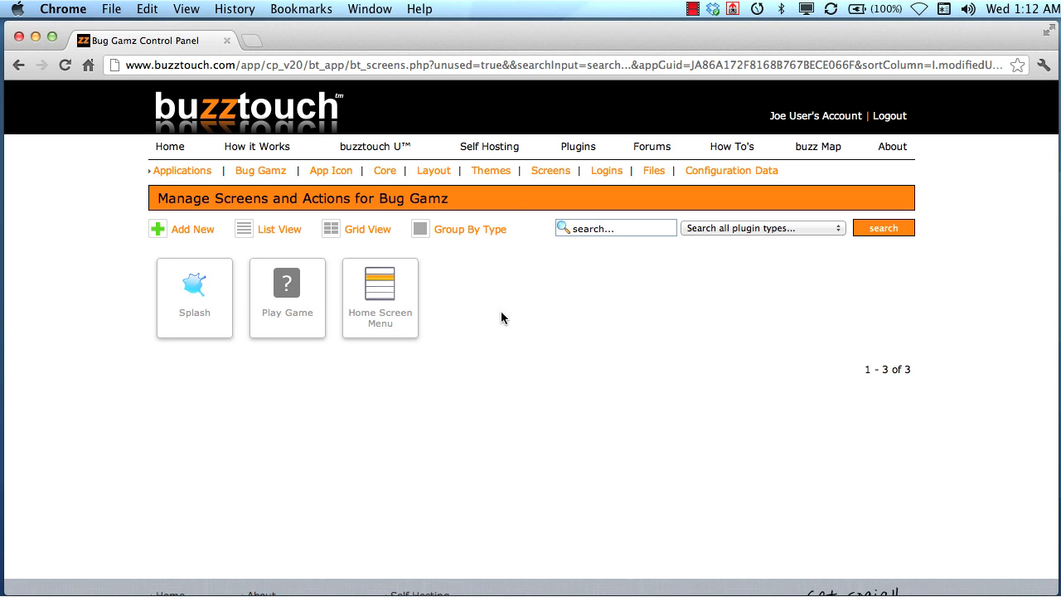
Step: Set the Default Theme's splash screen nickname to "Splash" and save it
left_click(501, 174)
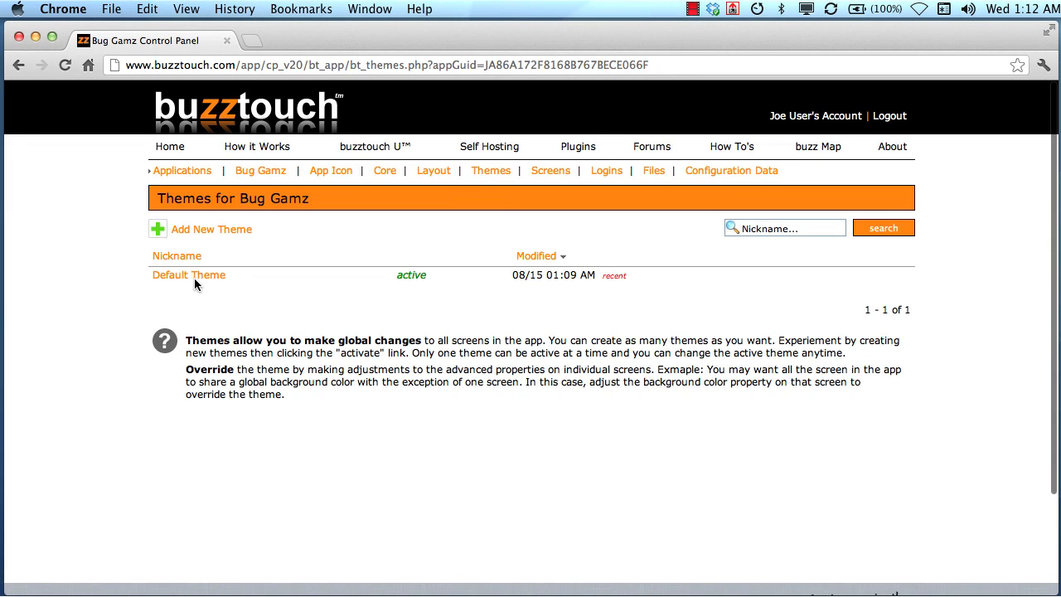
left_click(194, 276)
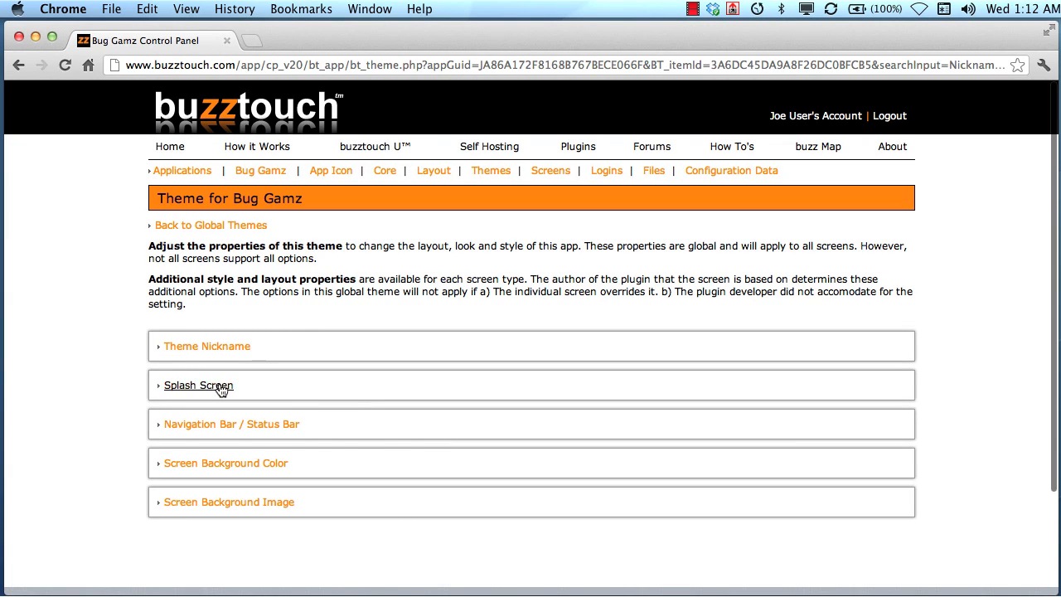
left_click(233, 386)
left_click(266, 415)
type("Splash")
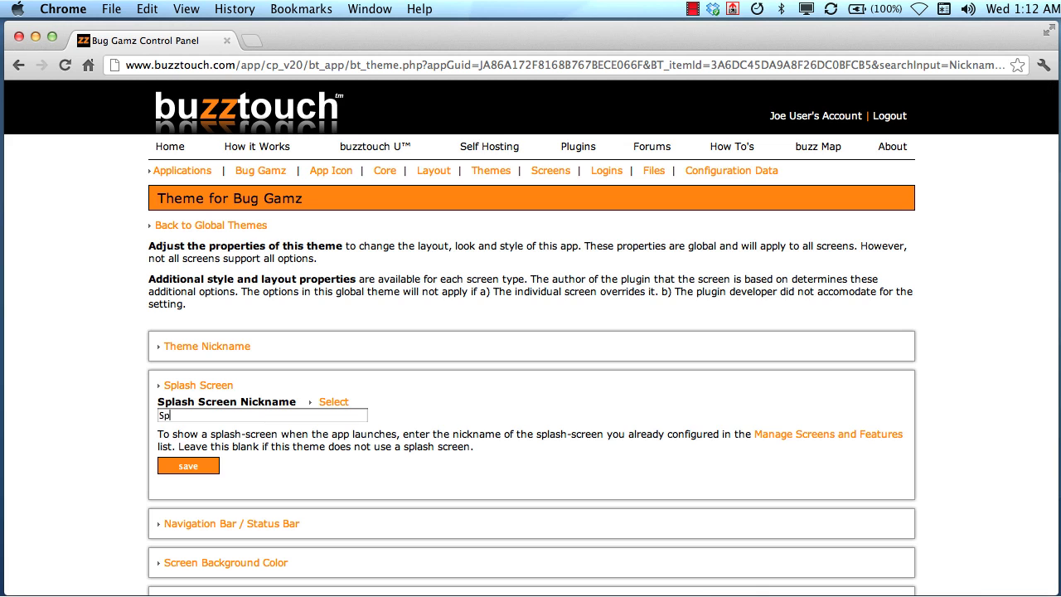
left_click(191, 466)
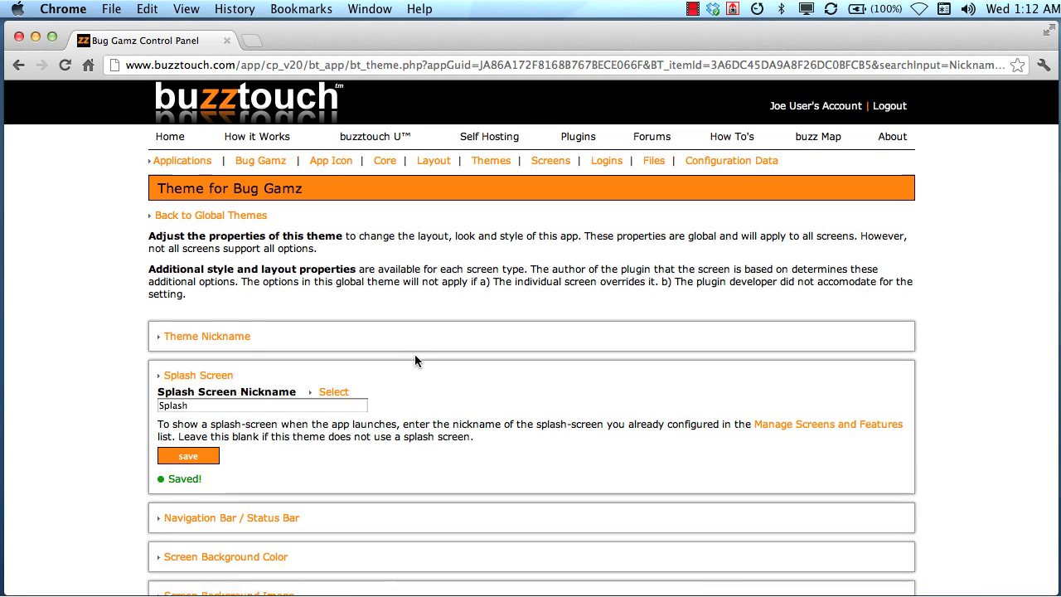
Step: Set the theme's navigation bar background color to #000000, save it, and collapse the open theme sections
scroll(414, 354, "down", 5)
left_click(249, 407)
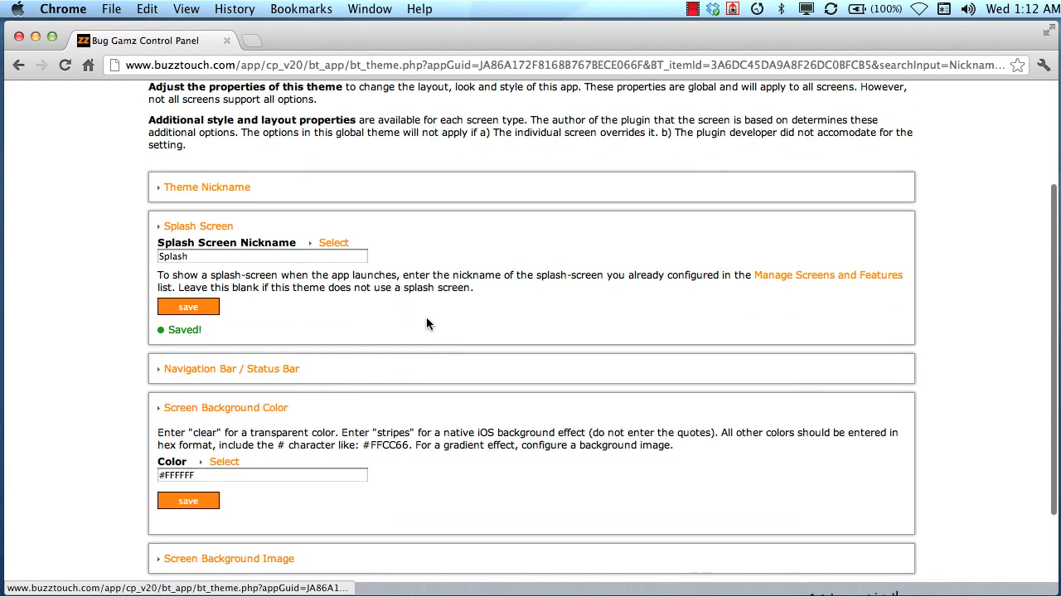
scroll(429, 324, "down", 2)
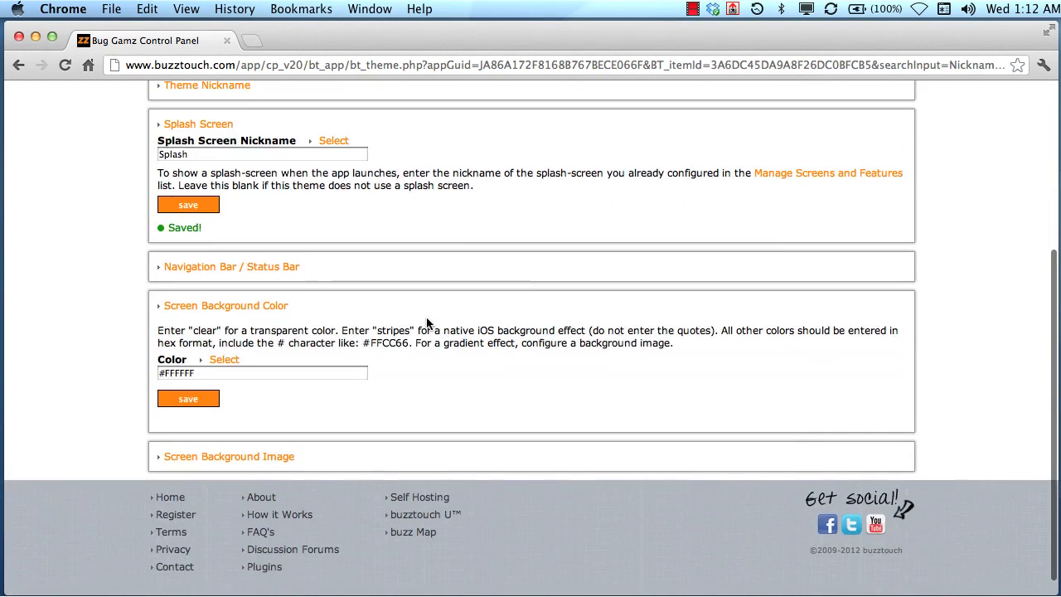
left_click(272, 314)
left_click(277, 269)
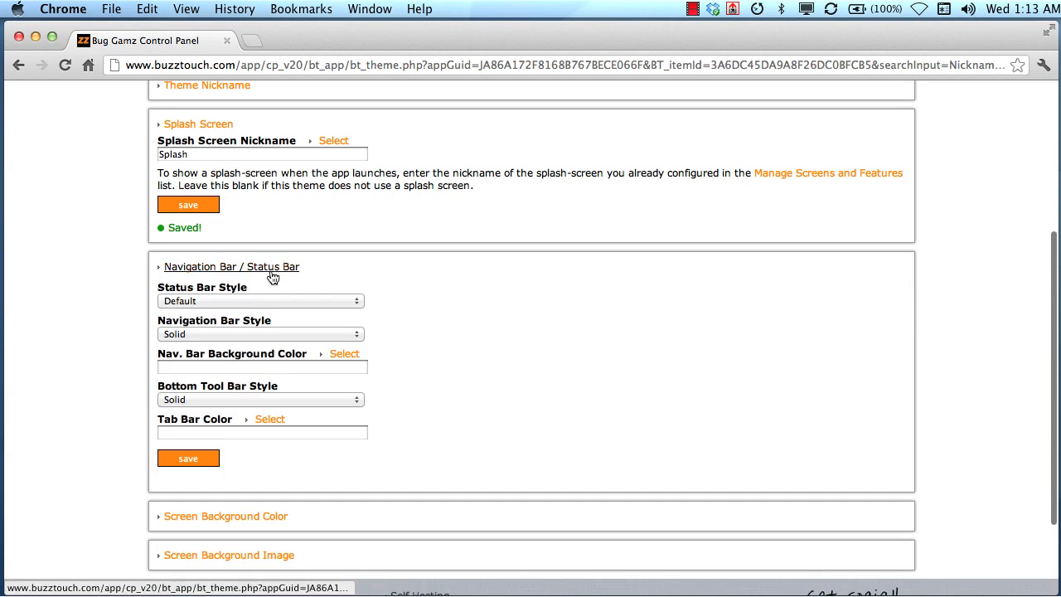
left_click(230, 366)
type("#000000")
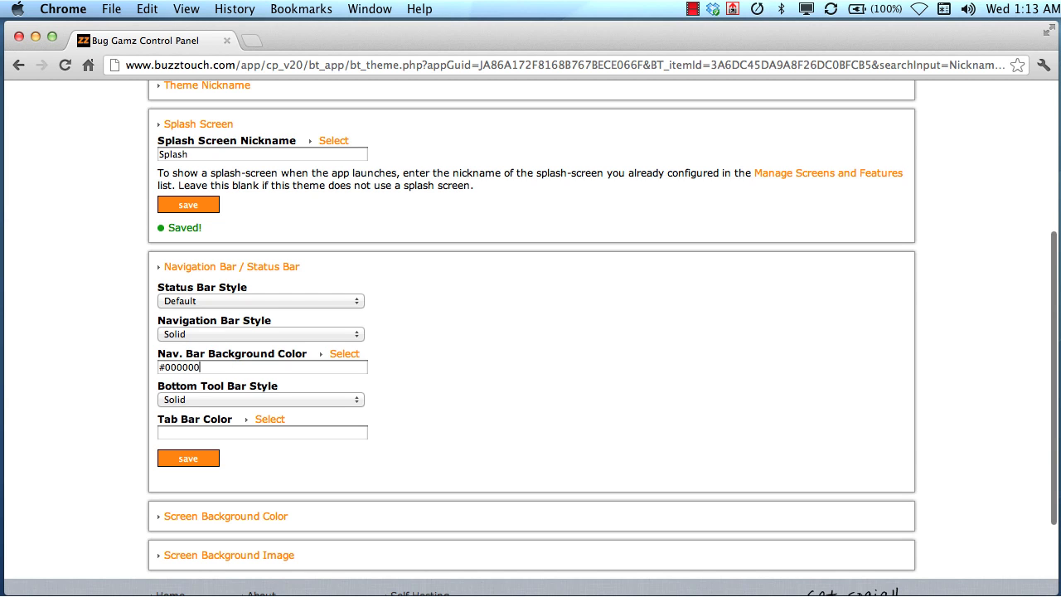
left_click(204, 457)
scroll(440, 286, "down", 2)
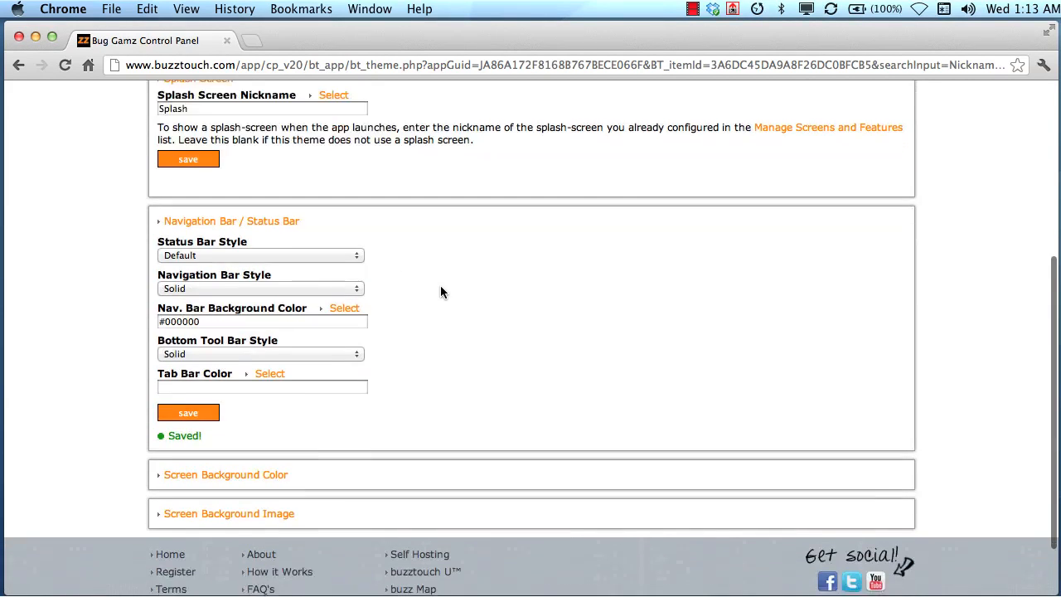
scroll(392, 352, "up", 2)
left_click(273, 259)
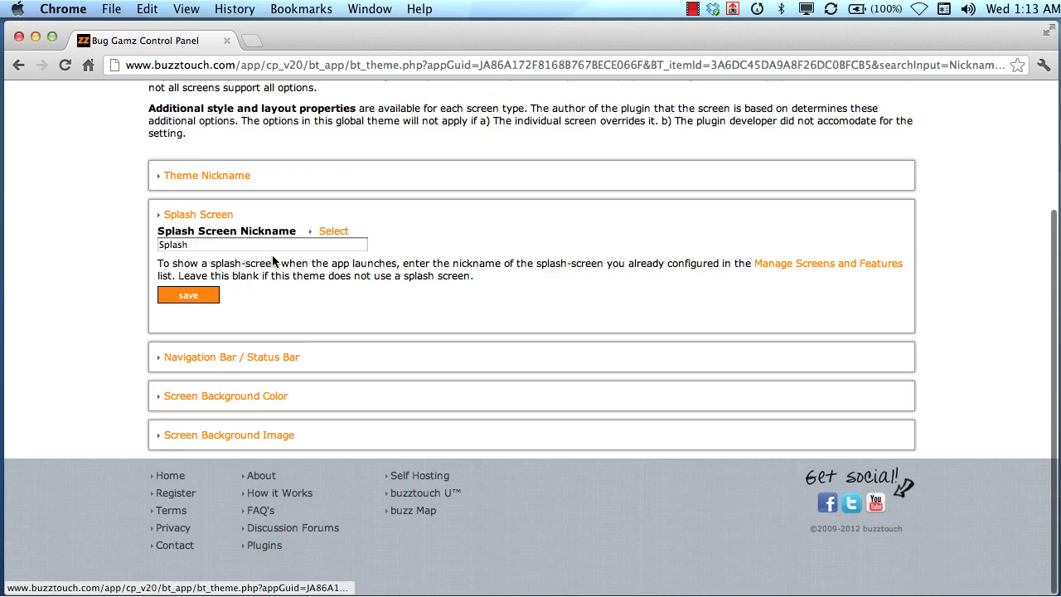
scroll(337, 305, "up", 5)
left_click(213, 387)
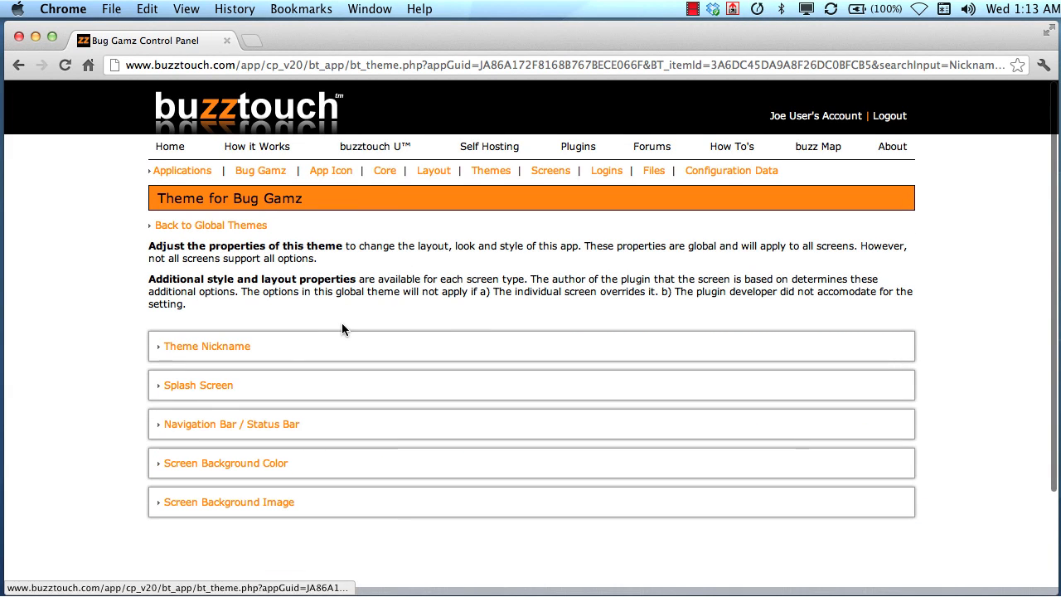
Step: Open the Home Screen Menu from the app's screens and change its navigation bar title to "Bug Gamz"
left_click(550, 175)
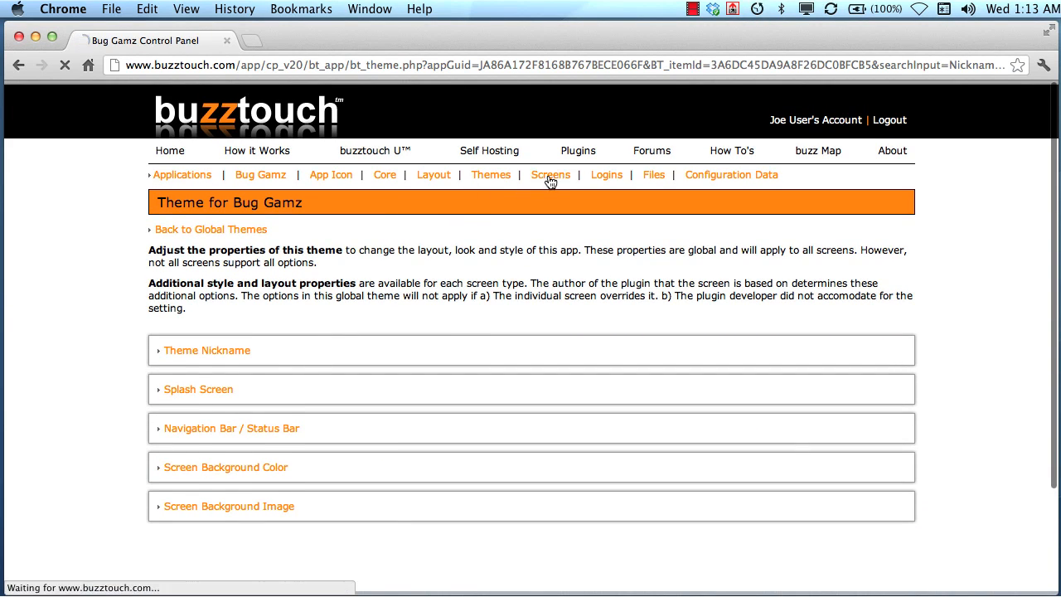
left_click(363, 306)
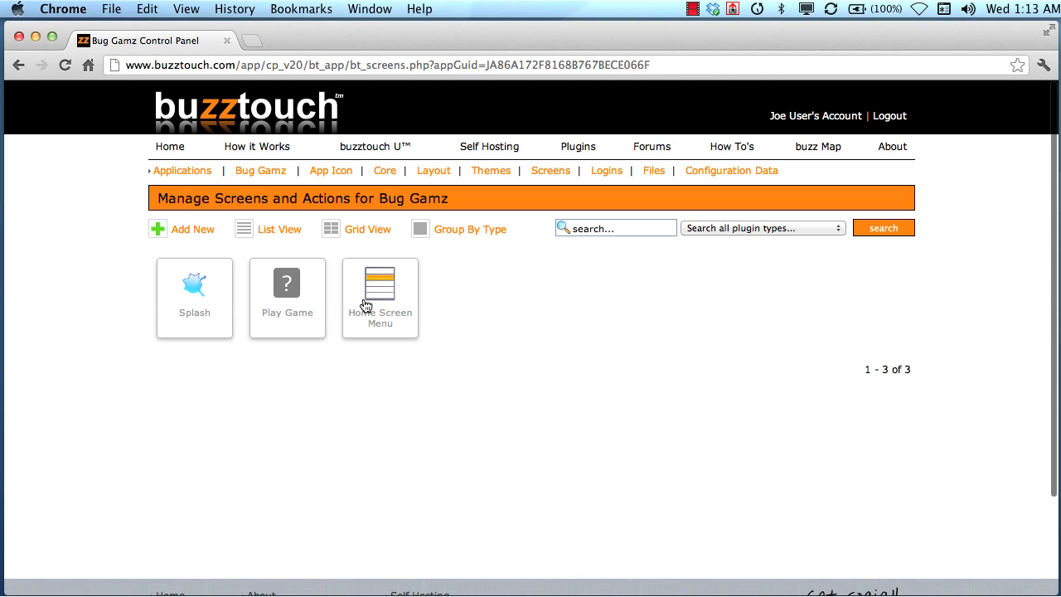
scroll(406, 340, "down", 1)
scroll(406, 342, "down", 3)
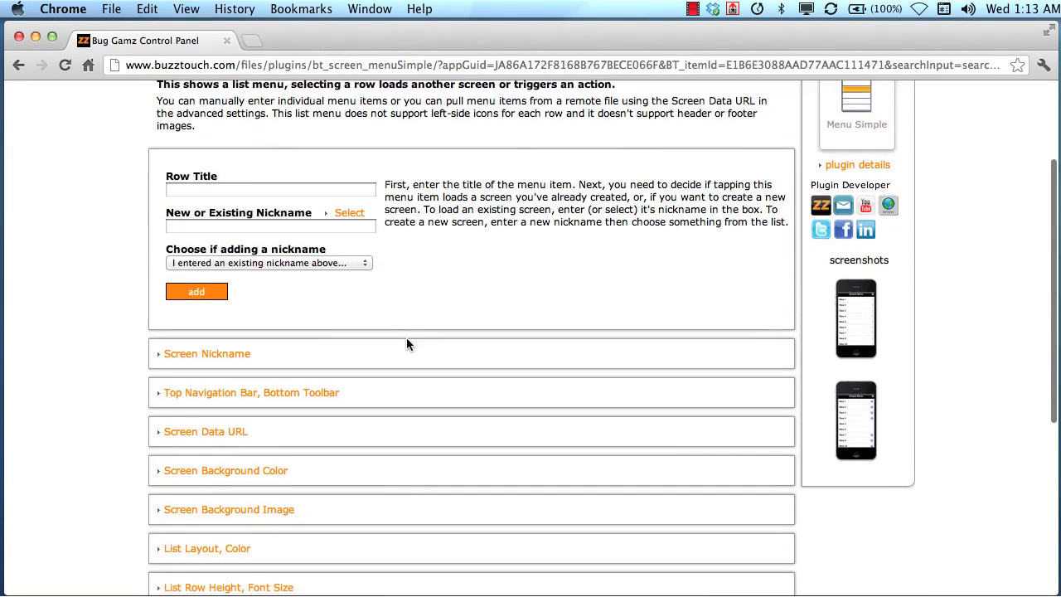
left_click(327, 351)
scroll(450, 312, "down", 2)
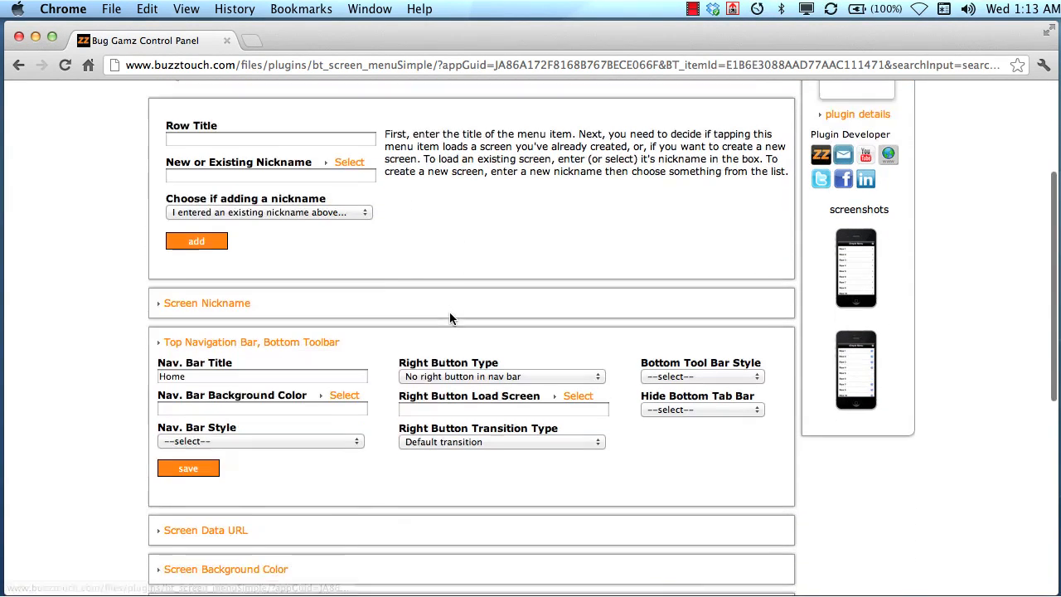
double_click(303, 337)
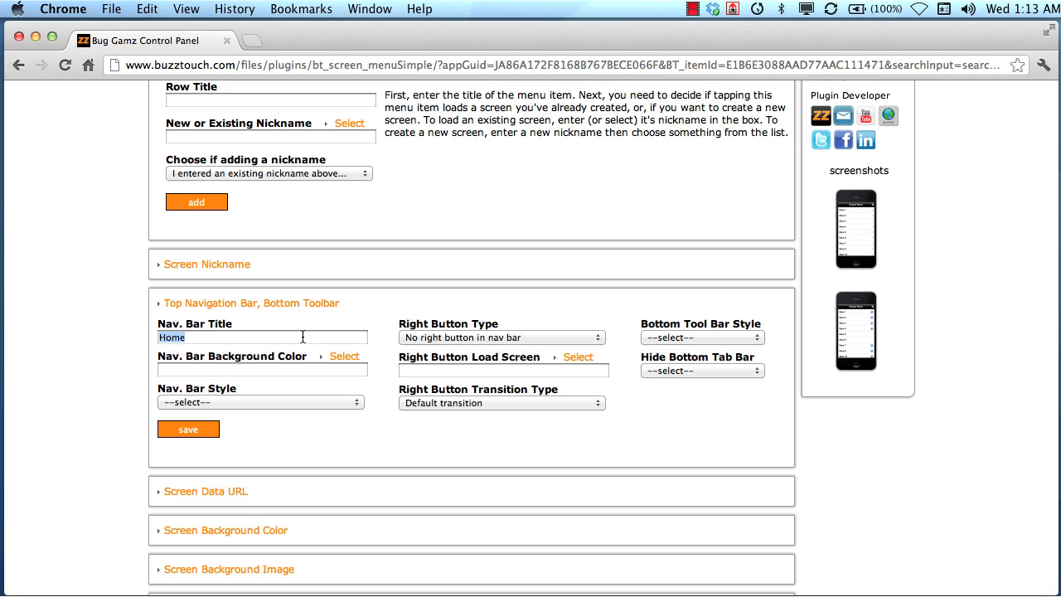
type("Bug Gamz")
scroll(436, 429, "down", 2)
scroll(397, 402, "down", 1)
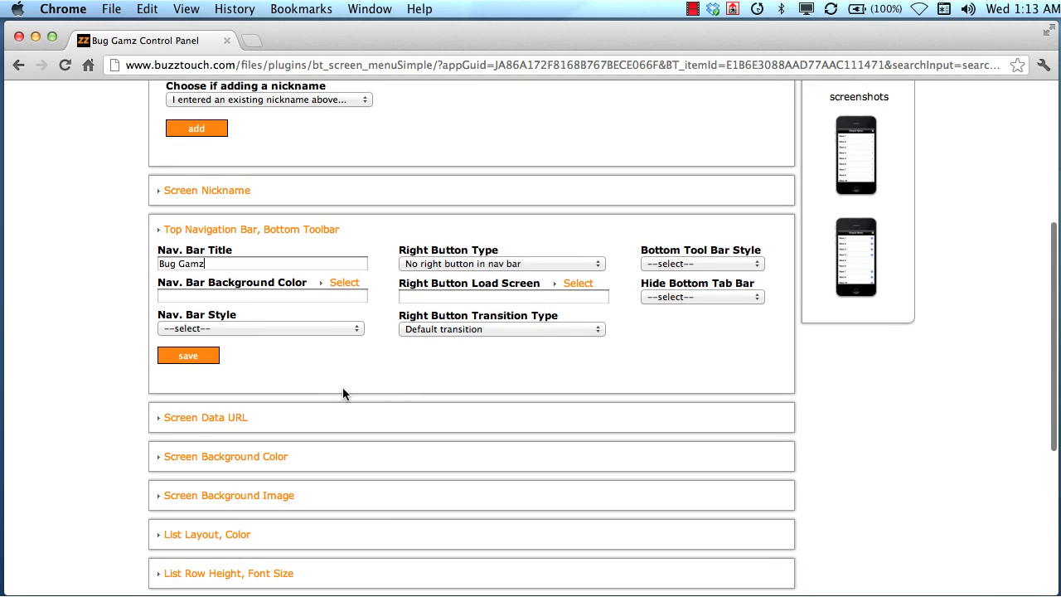
Step: Set the menu's list background color to #FFFFFF and its row title font color to #000000, and save the list layout
scroll(343, 394, "down", 3)
left_click(295, 367)
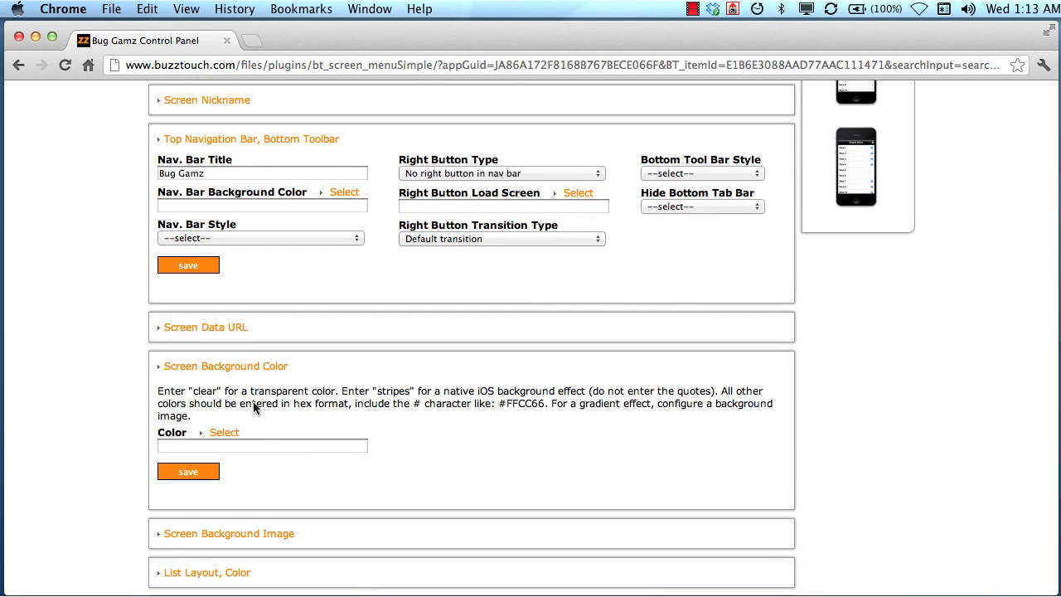
left_click(257, 368)
left_click(234, 444)
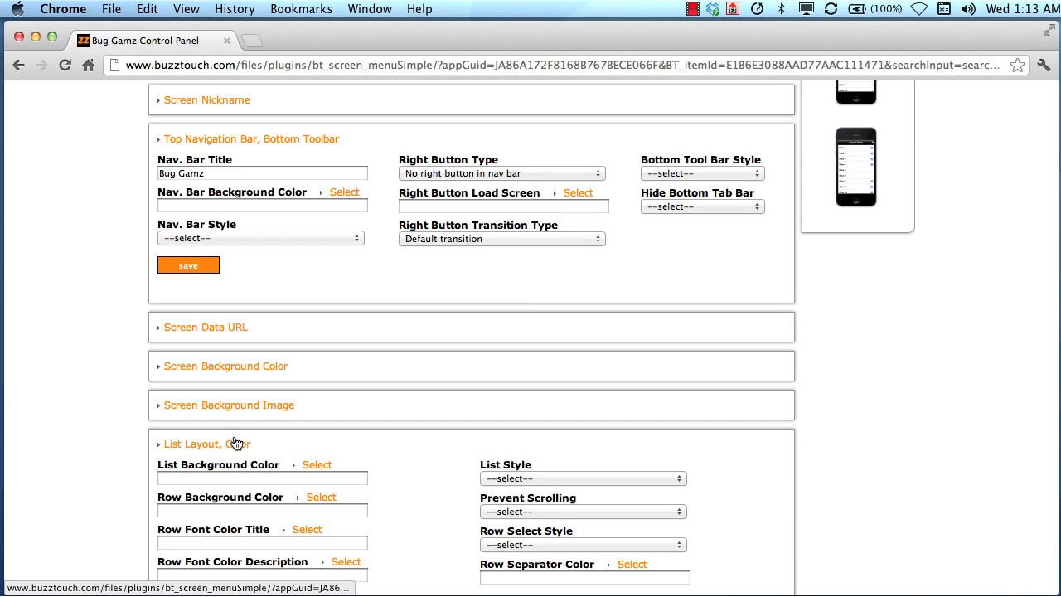
left_click(232, 479)
type("#FFFFFF")
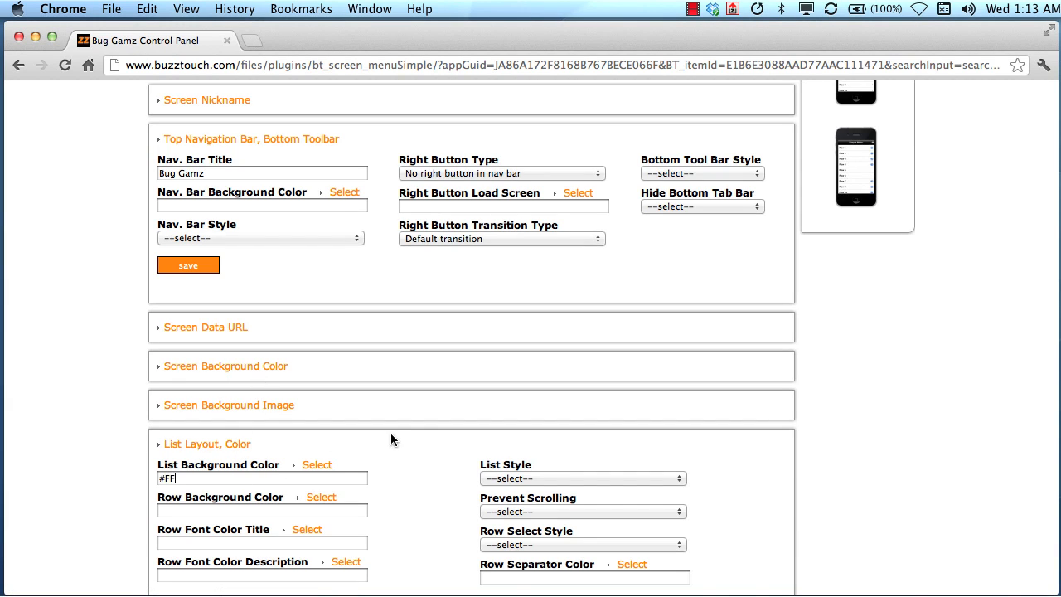
scroll(354, 457, "down", 3)
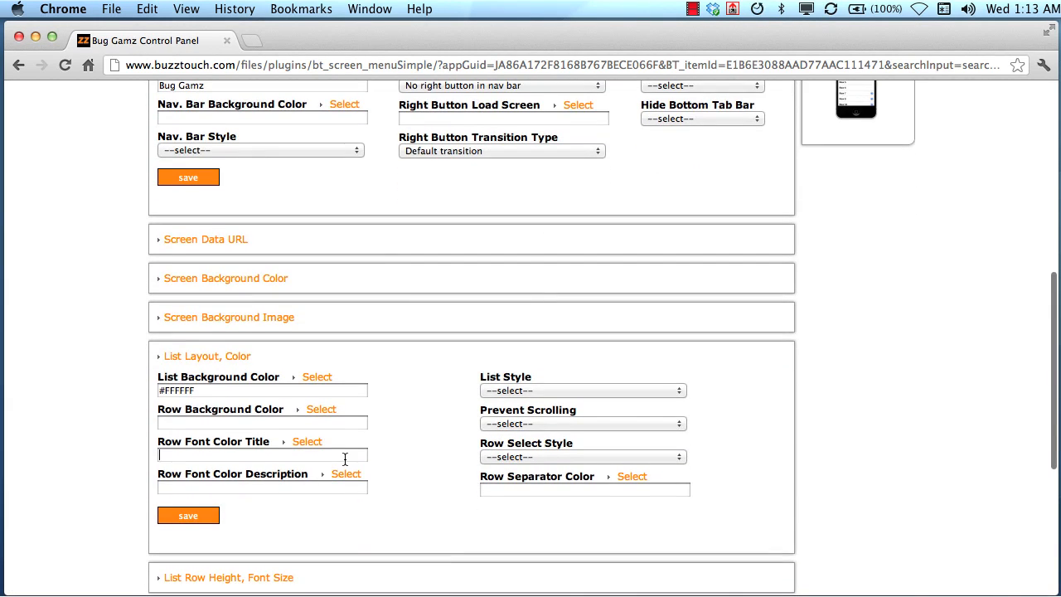
type("#000000")
left_click(188, 515)
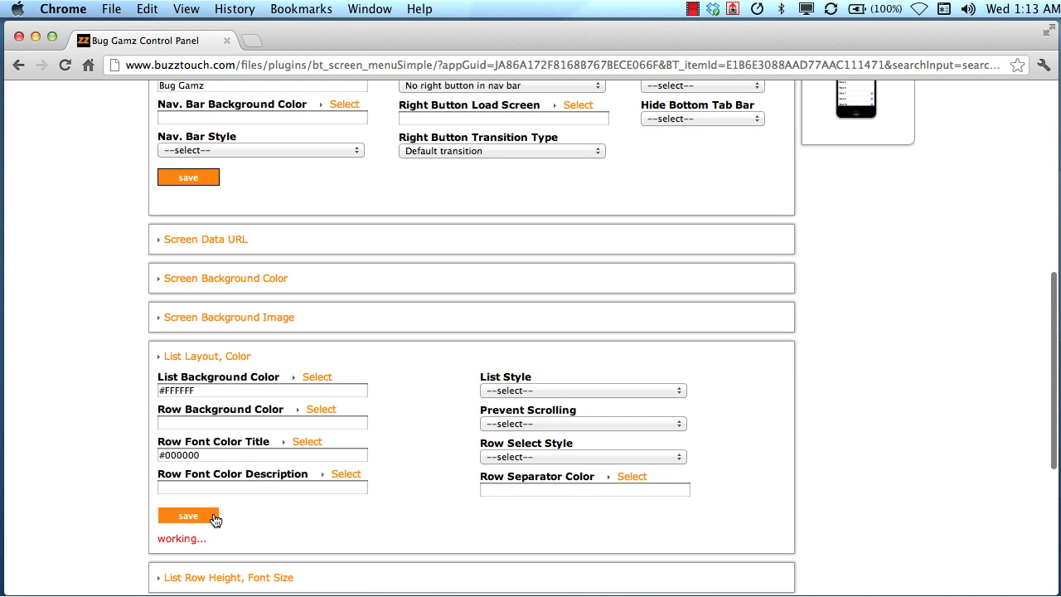
Step: Return to the list of screens, and open the app's Non-Tabbed Layout properties to check the home screen nickname
scroll(405, 352, "up", 3)
scroll(405, 352, "up", 10)
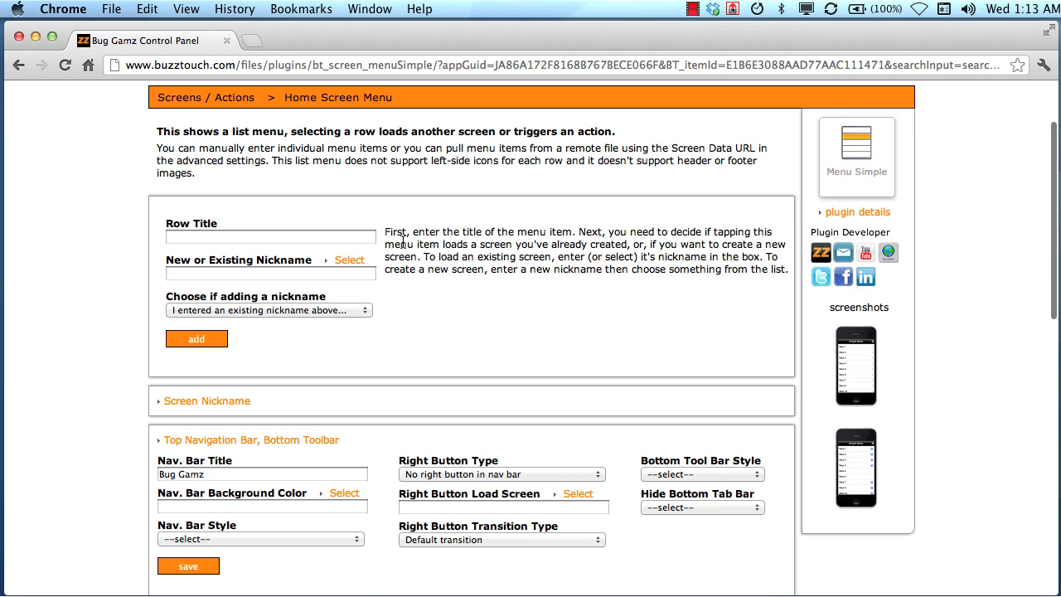
left_click(206, 200)
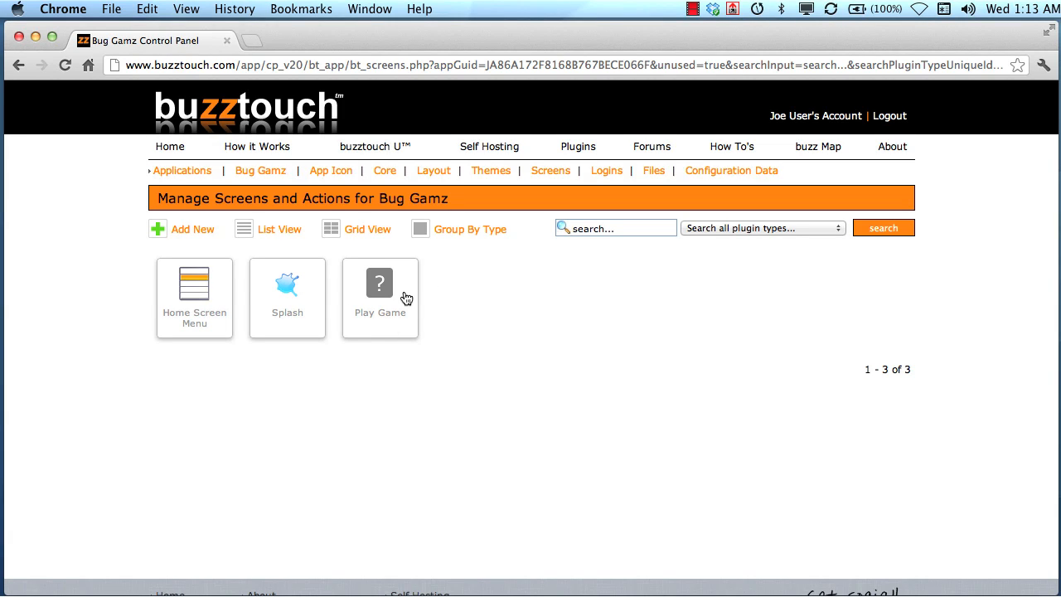
left_click(437, 174)
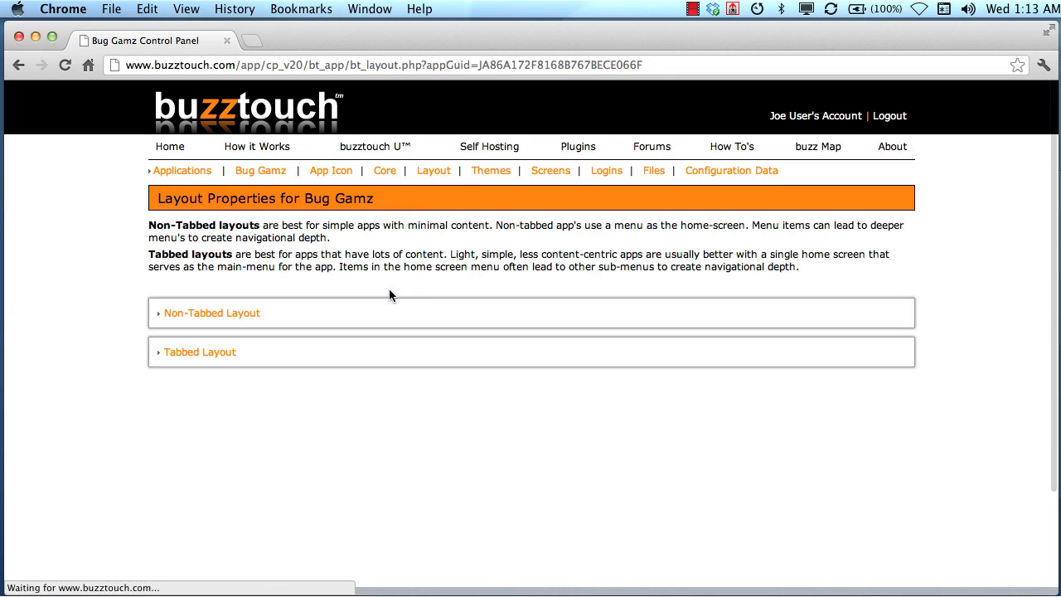
left_click(243, 316)
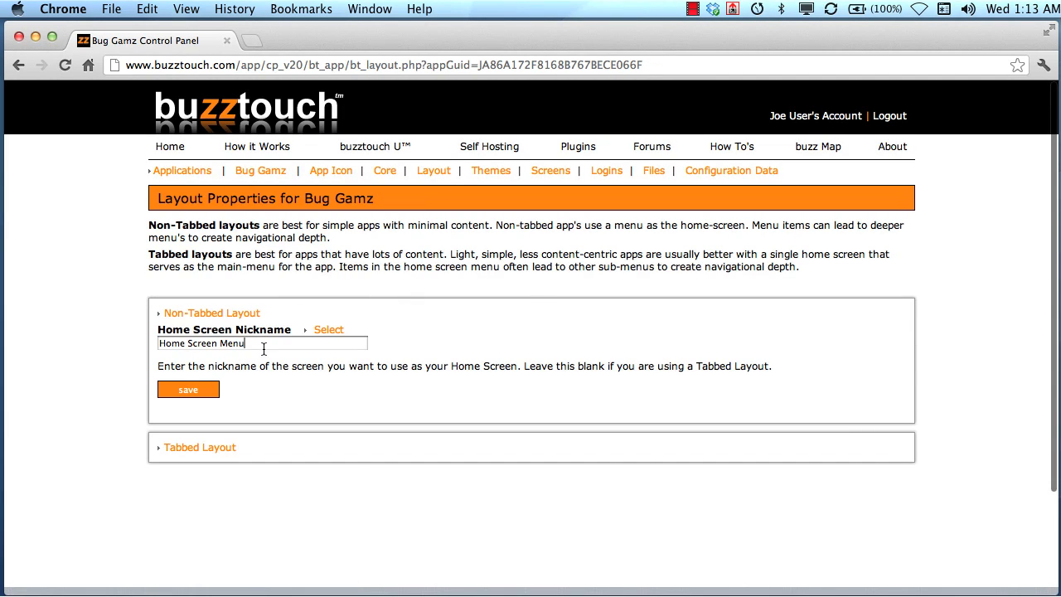
Step: Open the Bug Gamz configuration data and go to its BT_screens section
triple_click(263, 346)
left_click(391, 309)
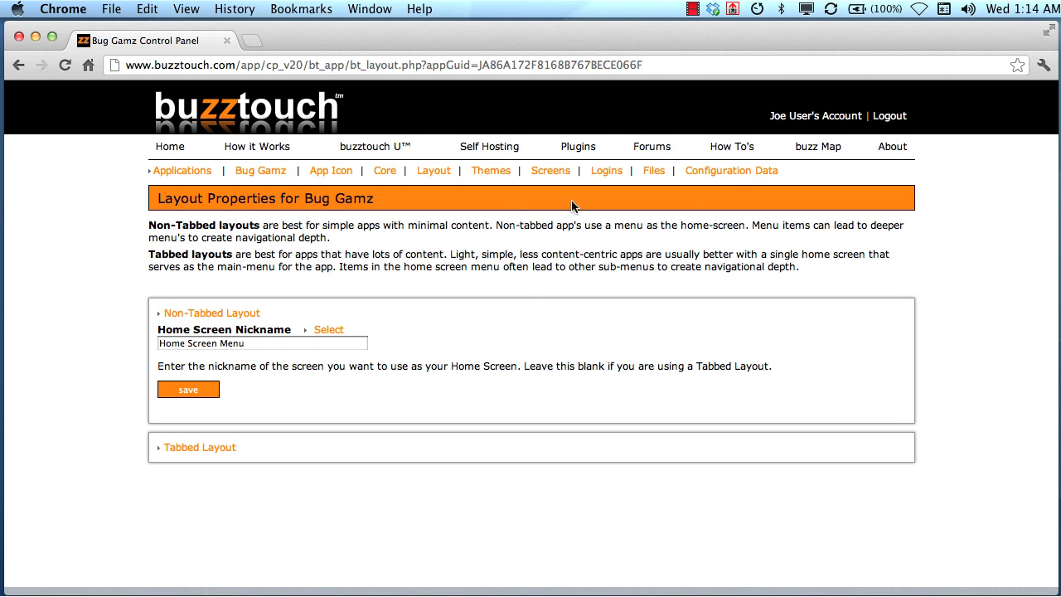
left_click(709, 174)
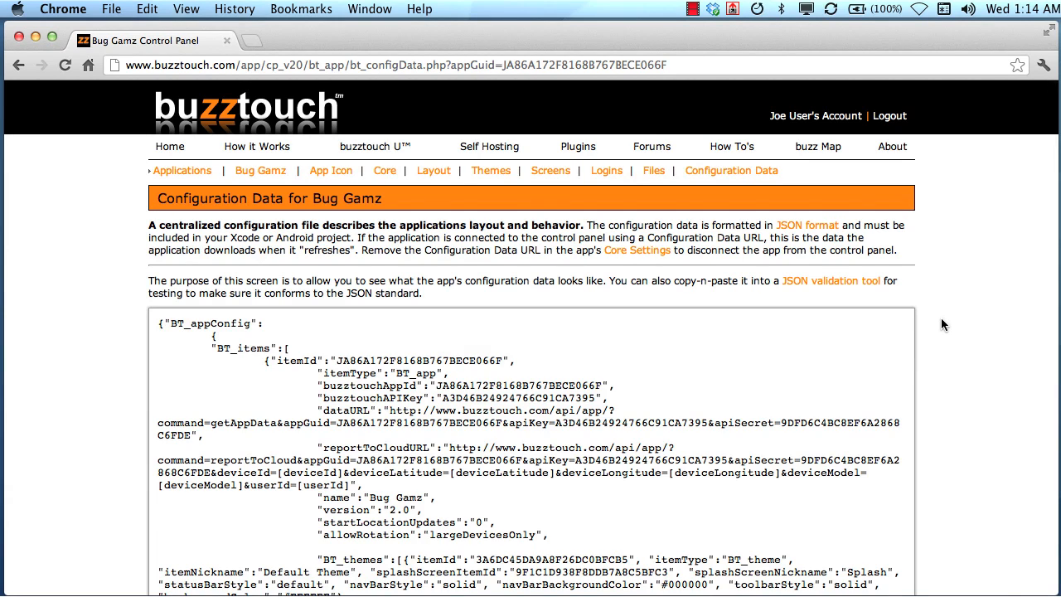
scroll(941, 317, "down", 3)
scroll(574, 322, "down", 5)
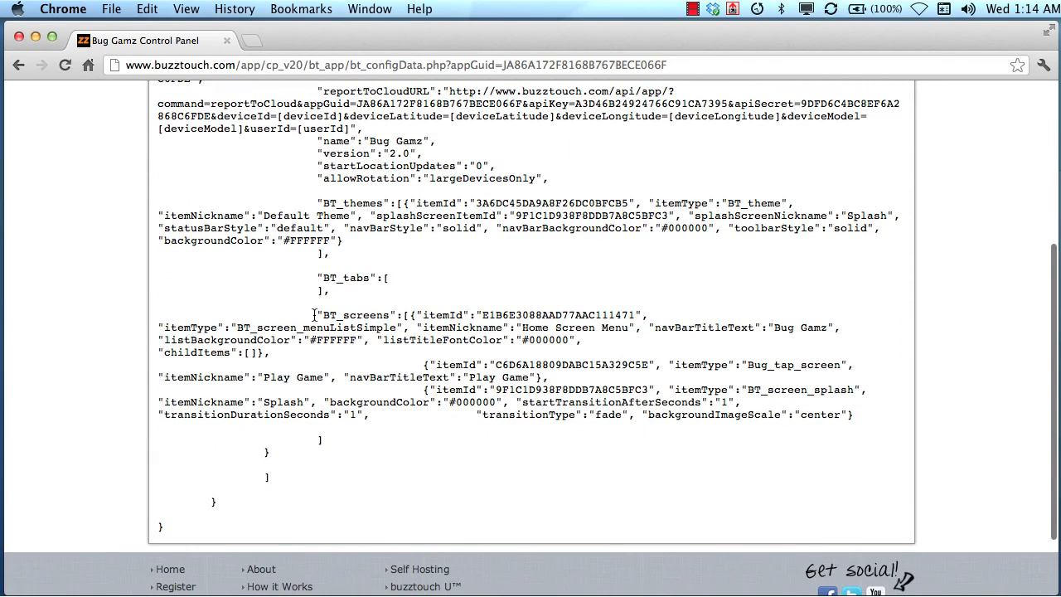
Step: Examine the BT_screens entries in the configuration JSON for the home menu, Splash and Bug_tap_screen items
left_click_drag(316, 315, 371, 422)
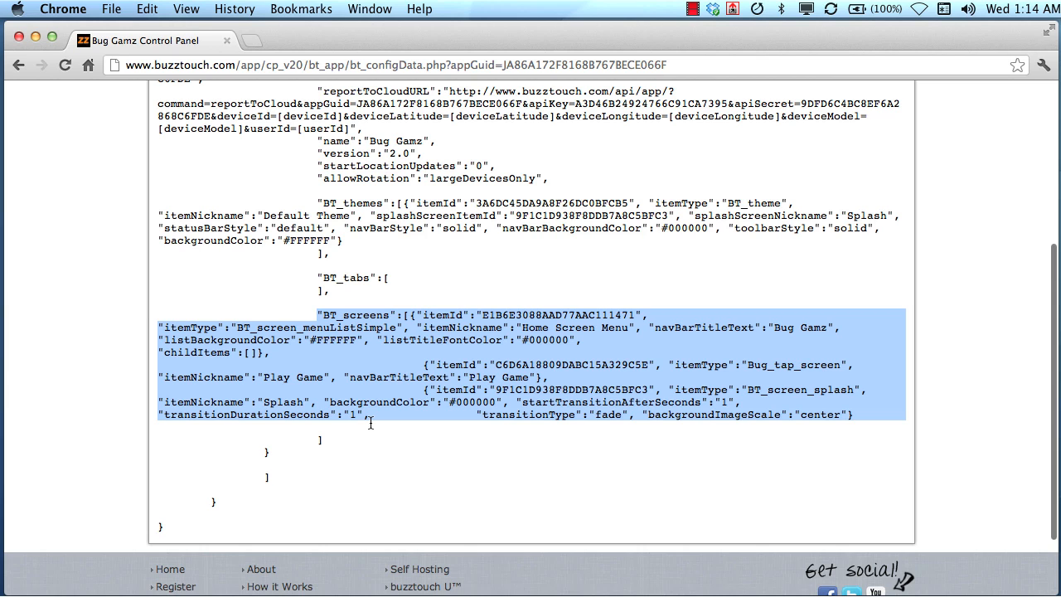
double_click(358, 328)
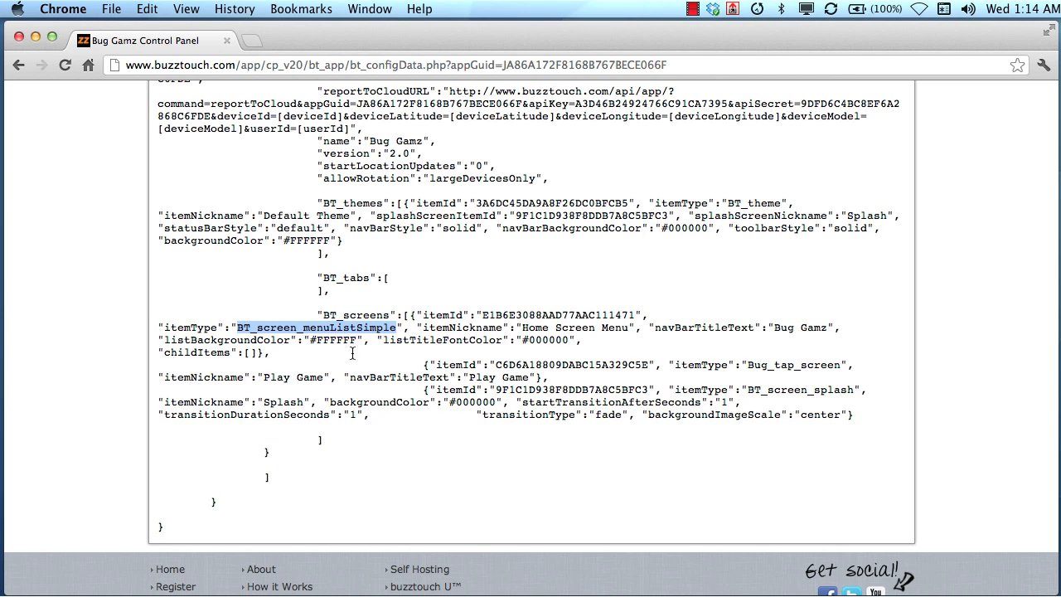
double_click(290, 402)
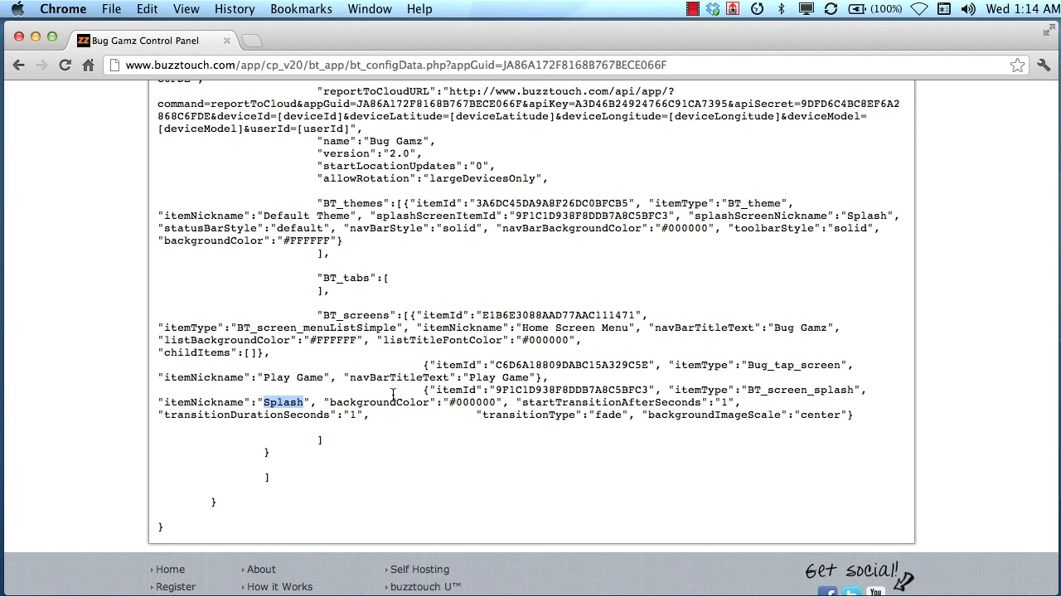
double_click(759, 365)
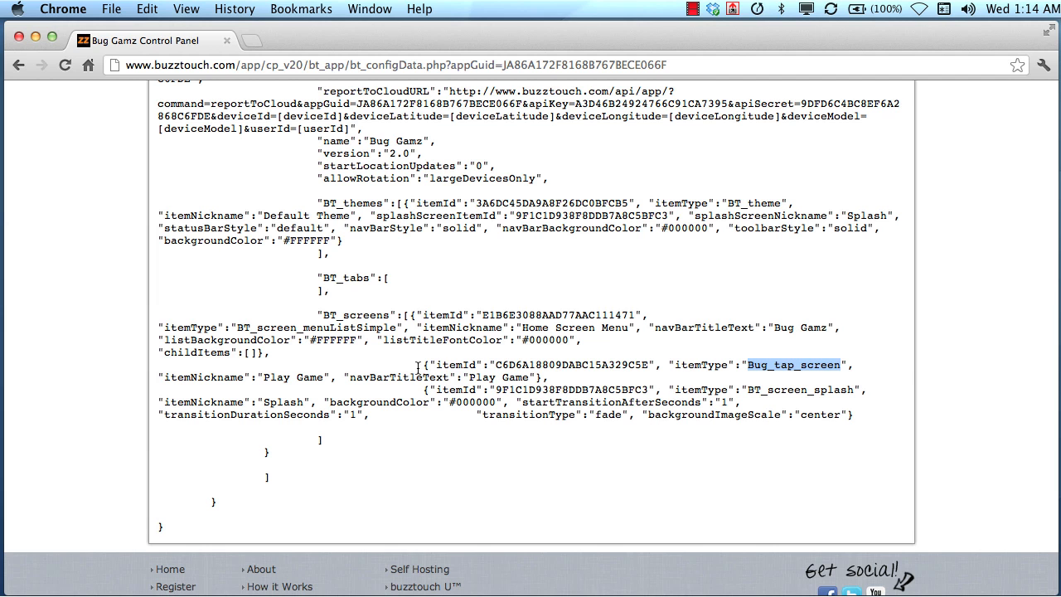
left_click_drag(418, 368, 557, 378)
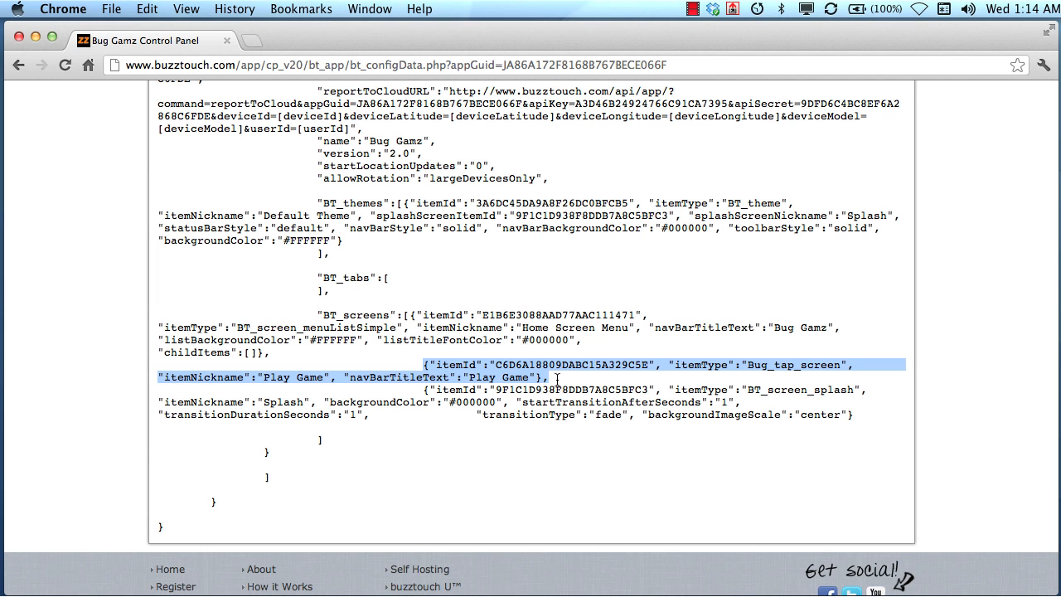
scroll(406, 239, "up", 5)
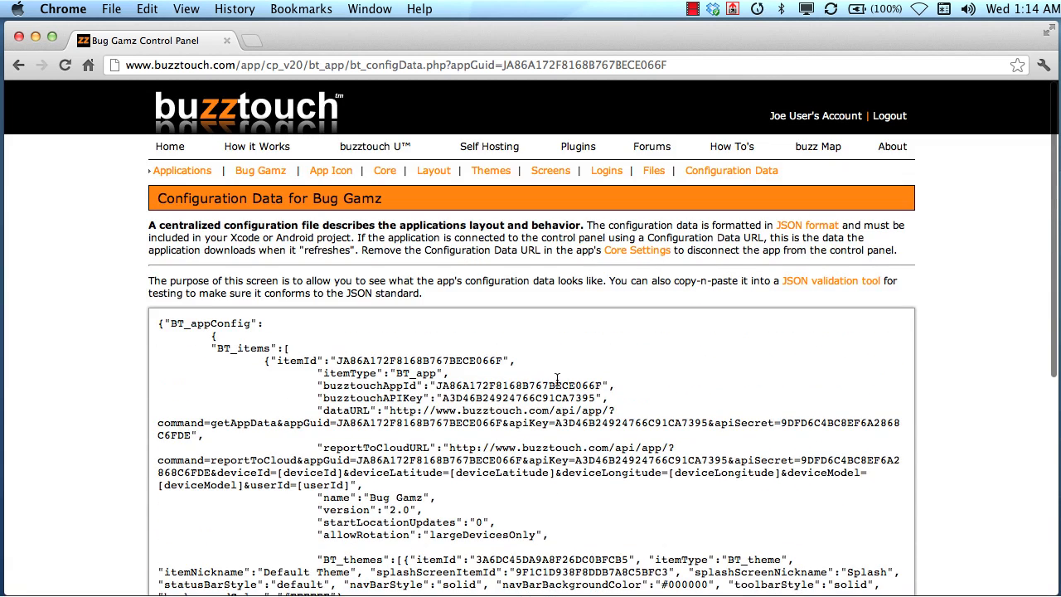
Step: From the Bug Gamz main page, prepare and download the iOS and Android source code .zip archives
left_click(264, 171)
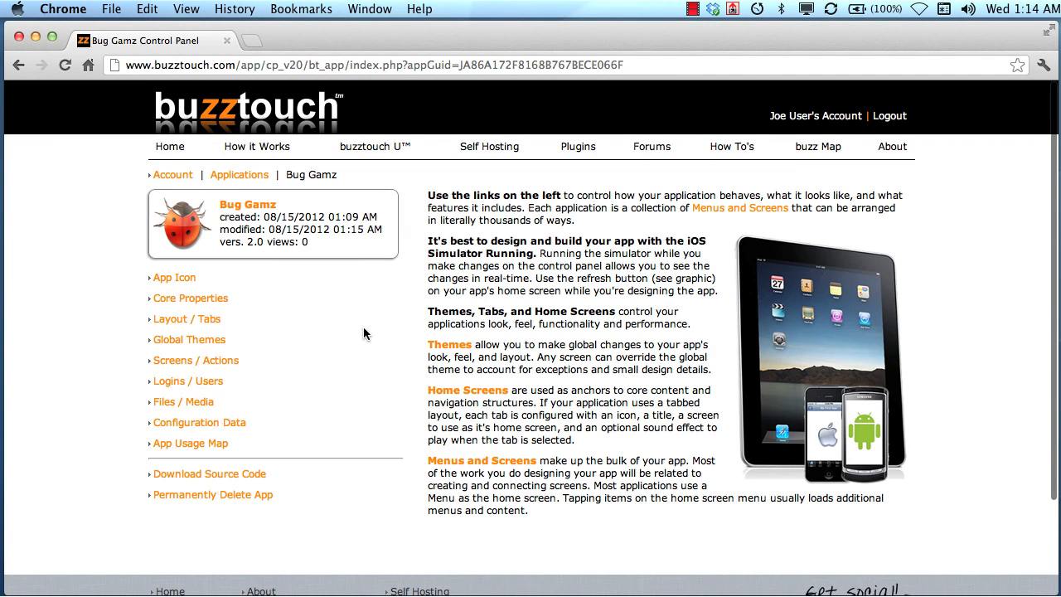
left_click(242, 476)
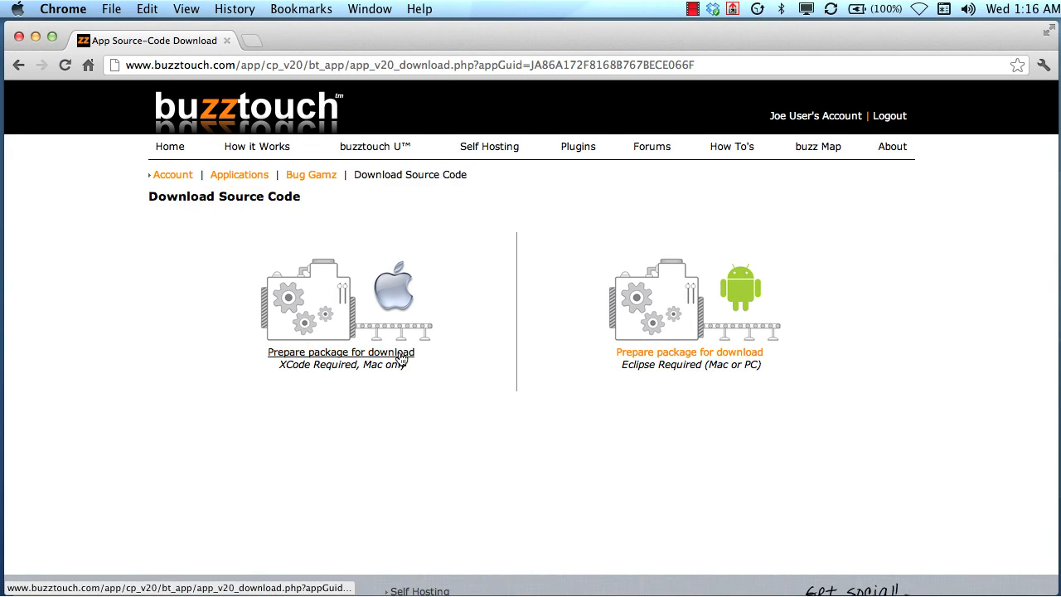
left_click(390, 354)
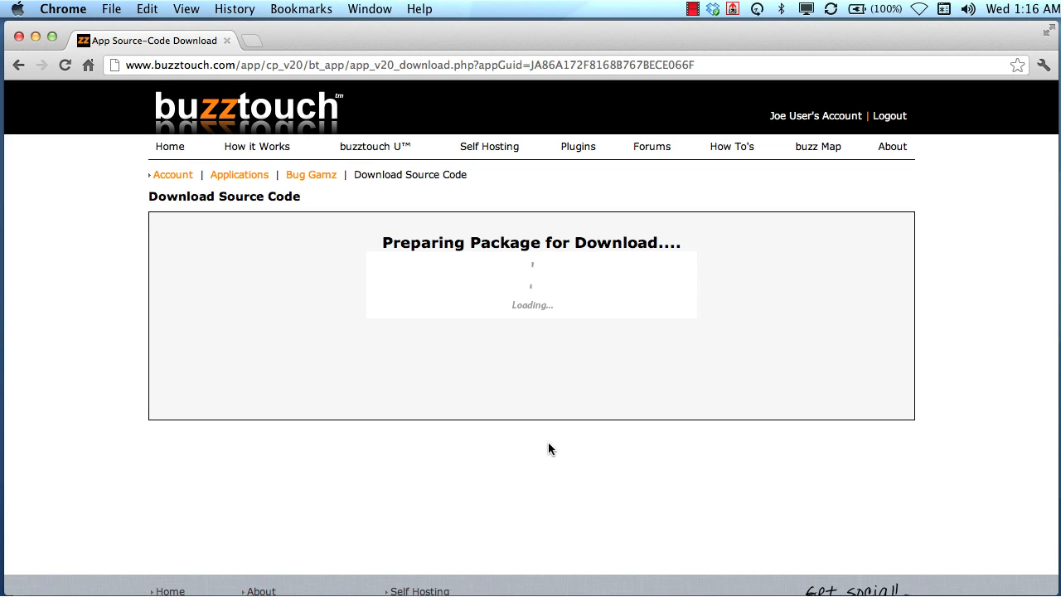
left_click(341, 352)
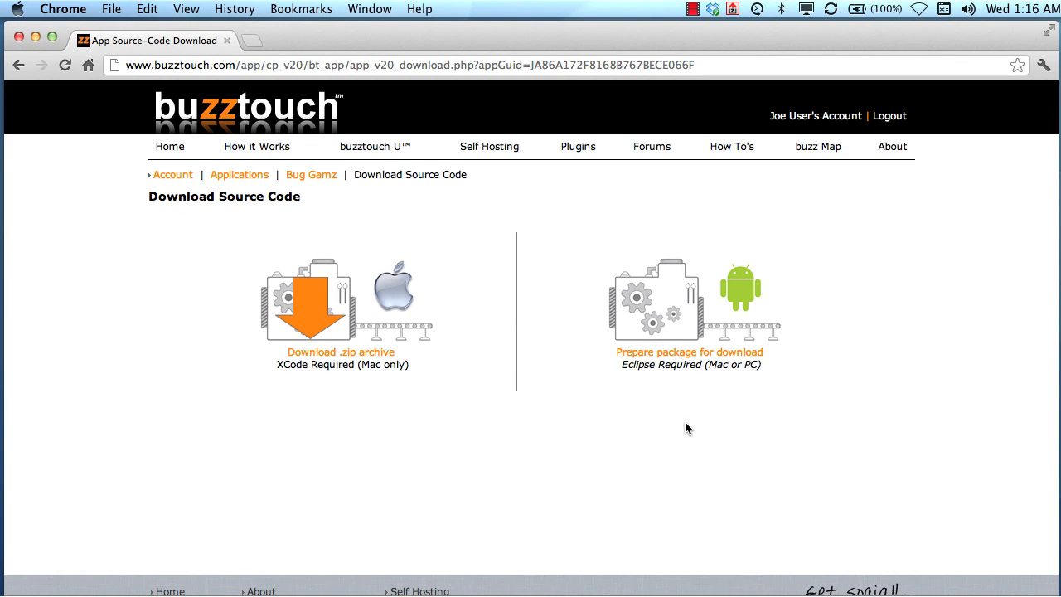
left_click(693, 352)
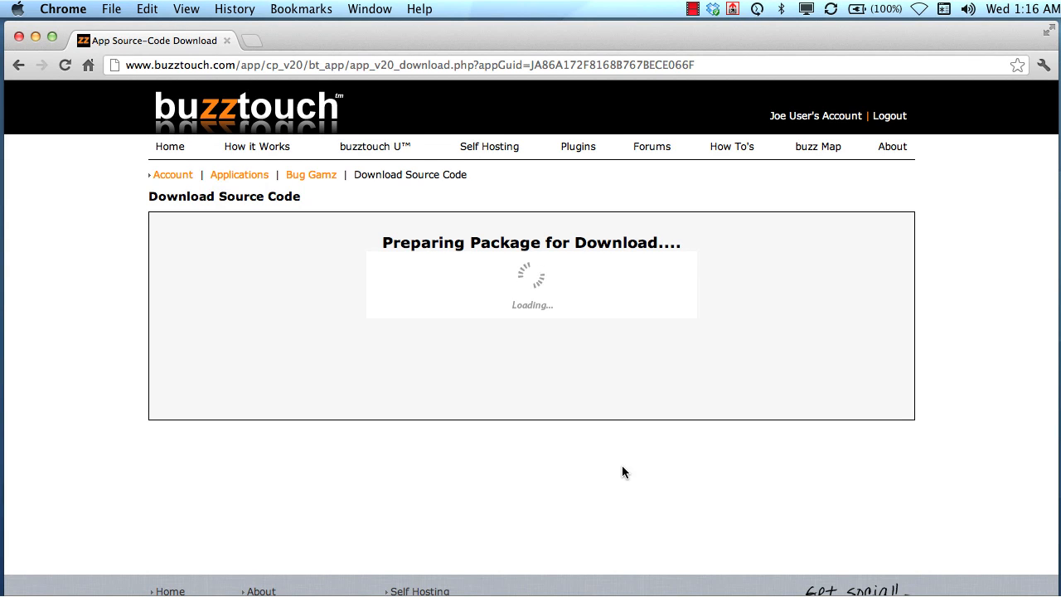
left_click(659, 356)
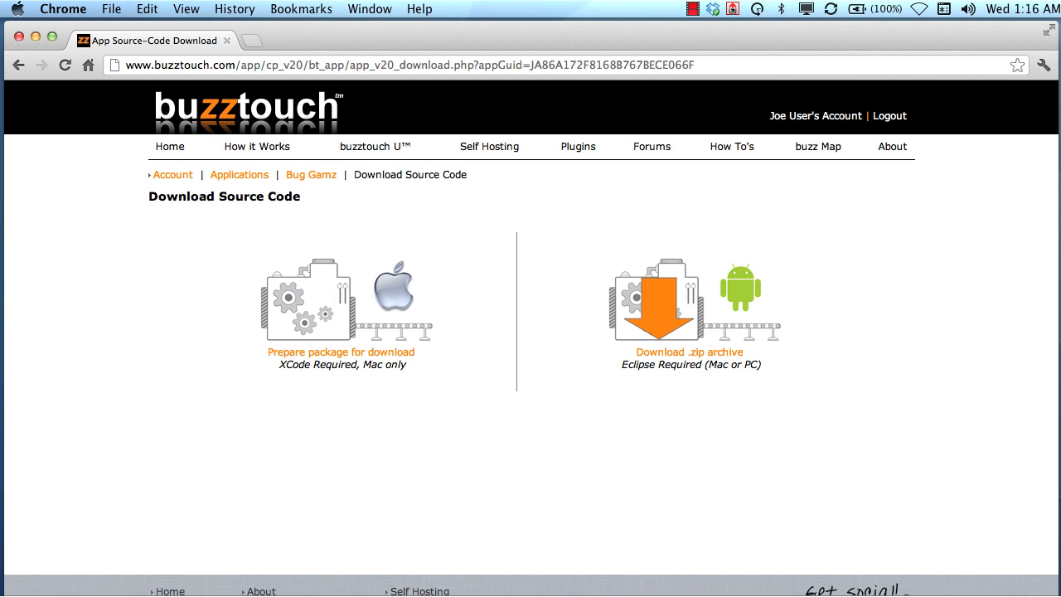
Step: Switch to the Downloads folder in Finder and extract buggamz_v20_iOS.zip
key("super+Tab")
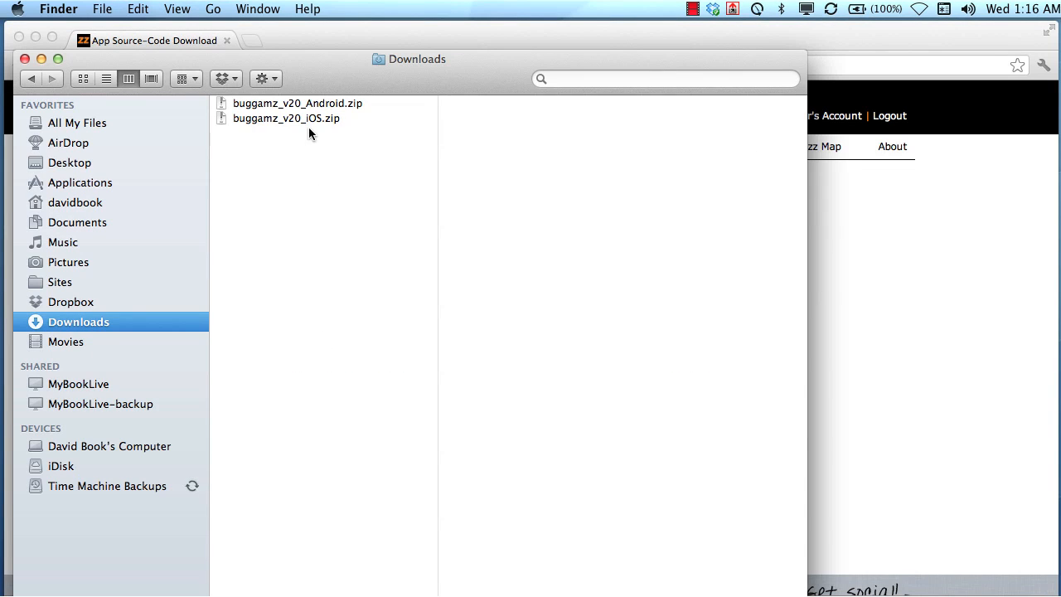
left_click(307, 119)
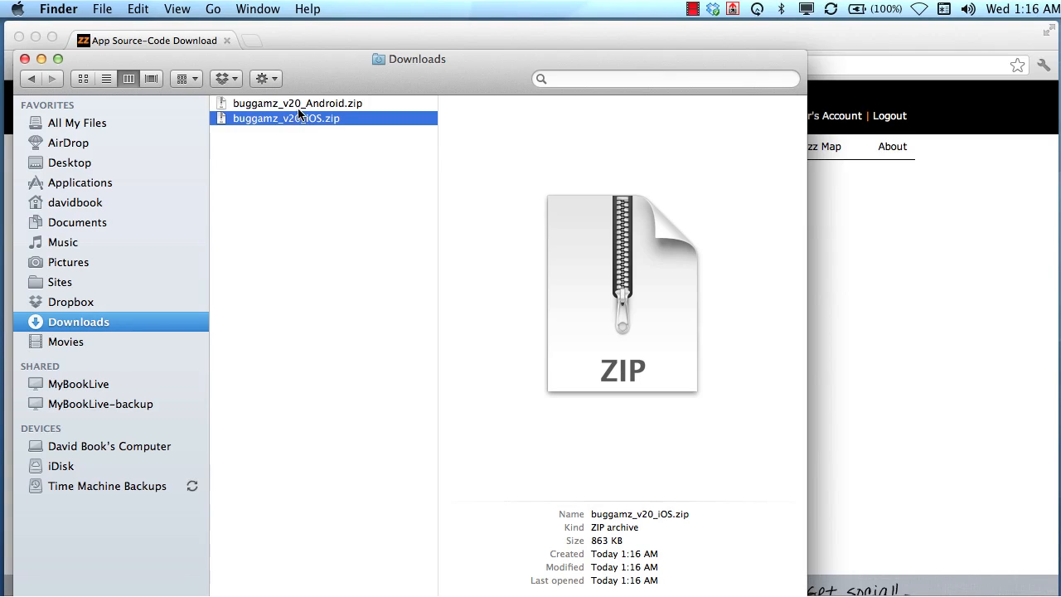
left_click(296, 105)
left_click(296, 160)
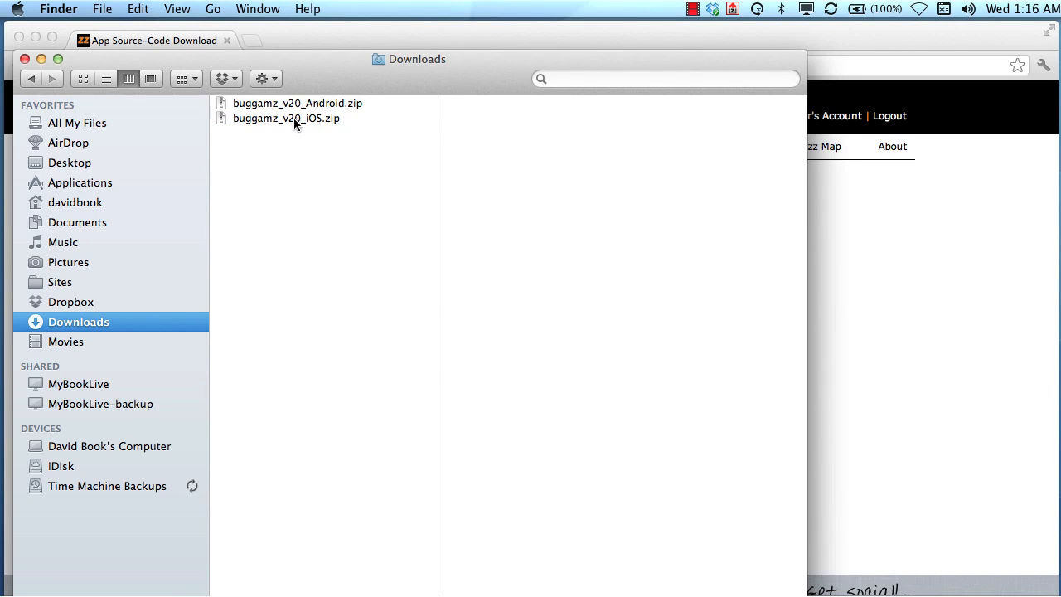
left_click(293, 118)
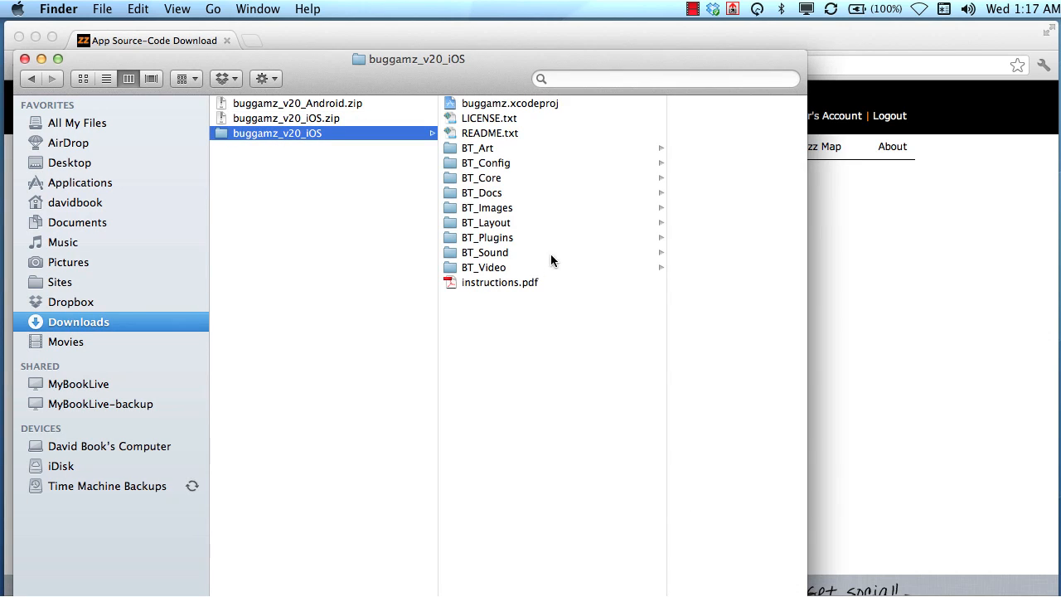
Step: Open the bug_tap_screen folder inside the extracted project's BT_Plugins folder and check its .m and .h source files
left_click(514, 238)
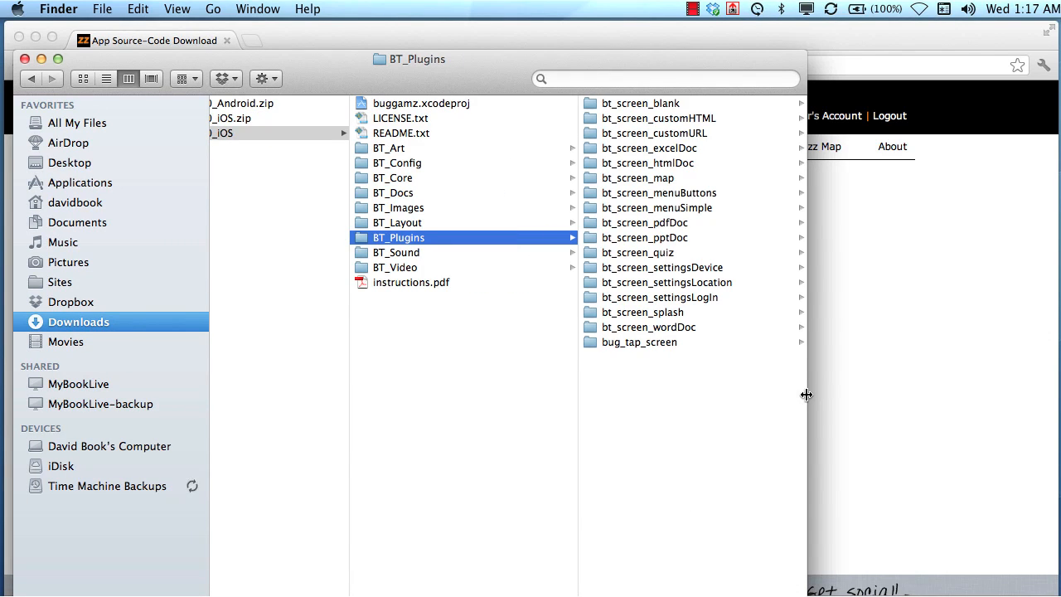
left_click_drag(803, 391, 909, 396)
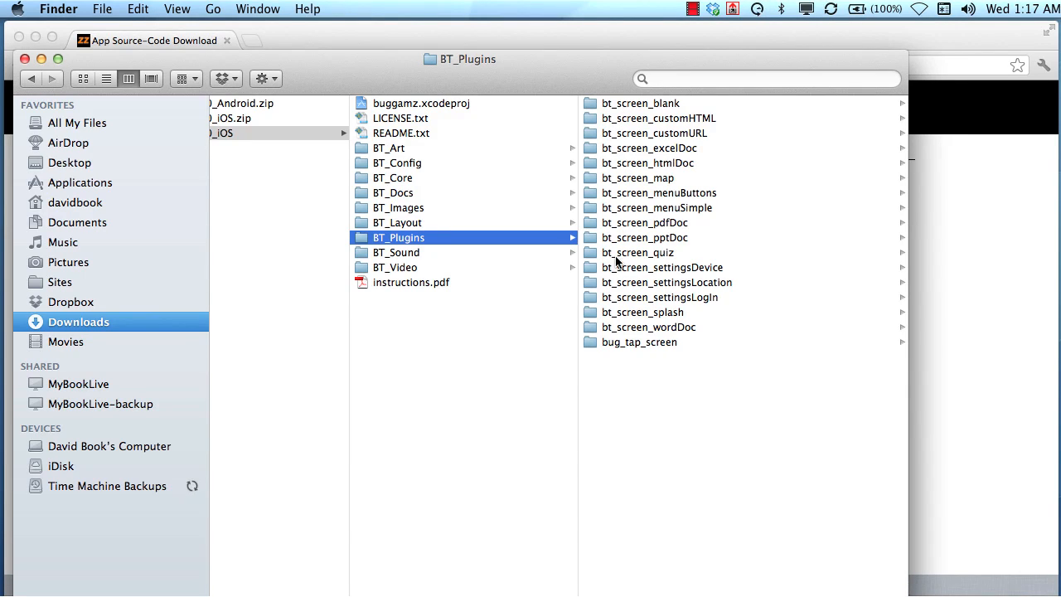
left_click(703, 343)
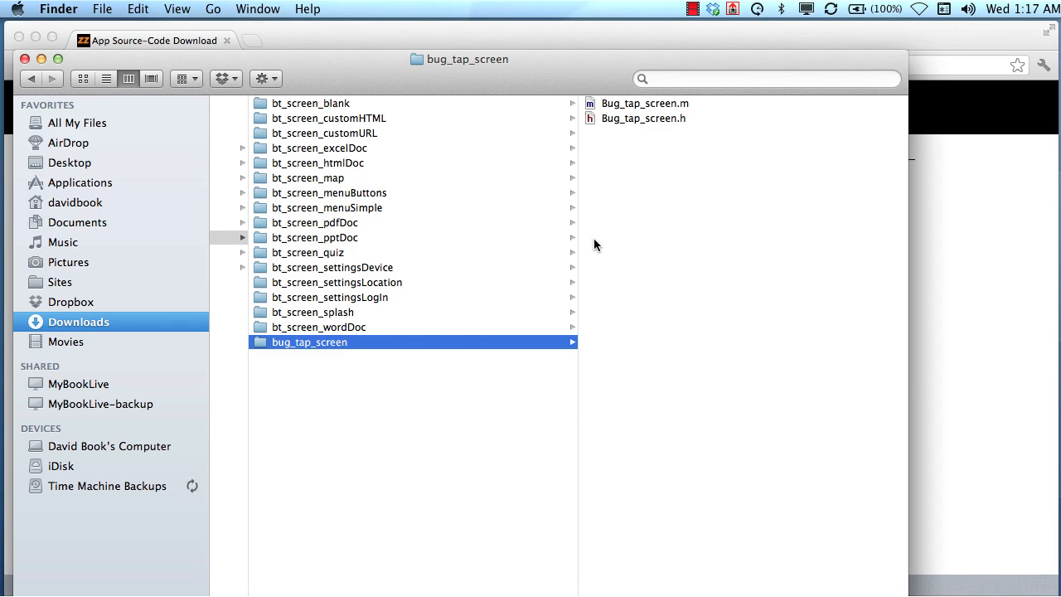
scroll(453, 316, "left", 1)
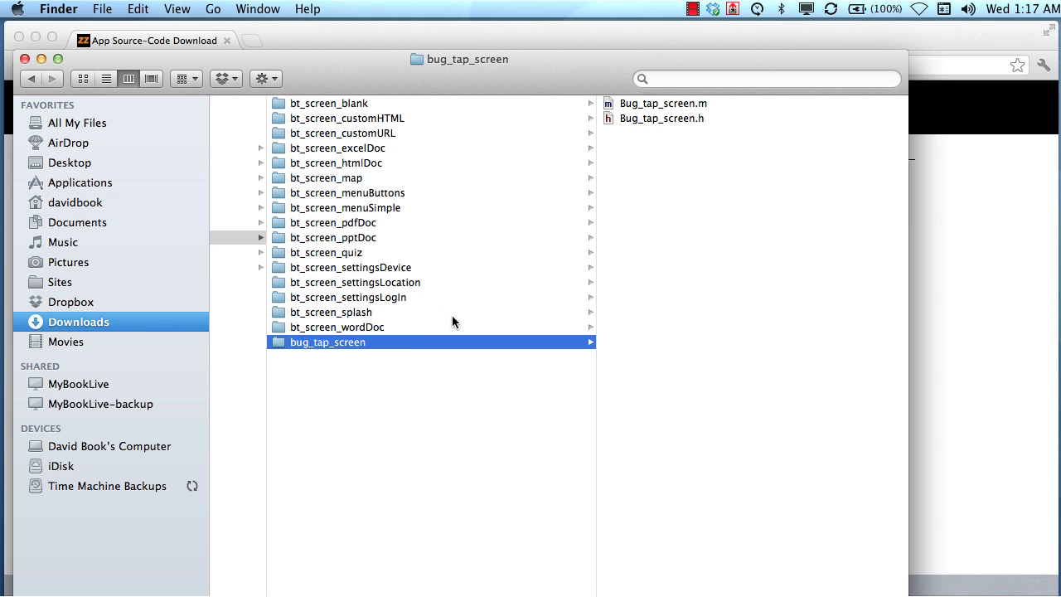
left_click(667, 122)
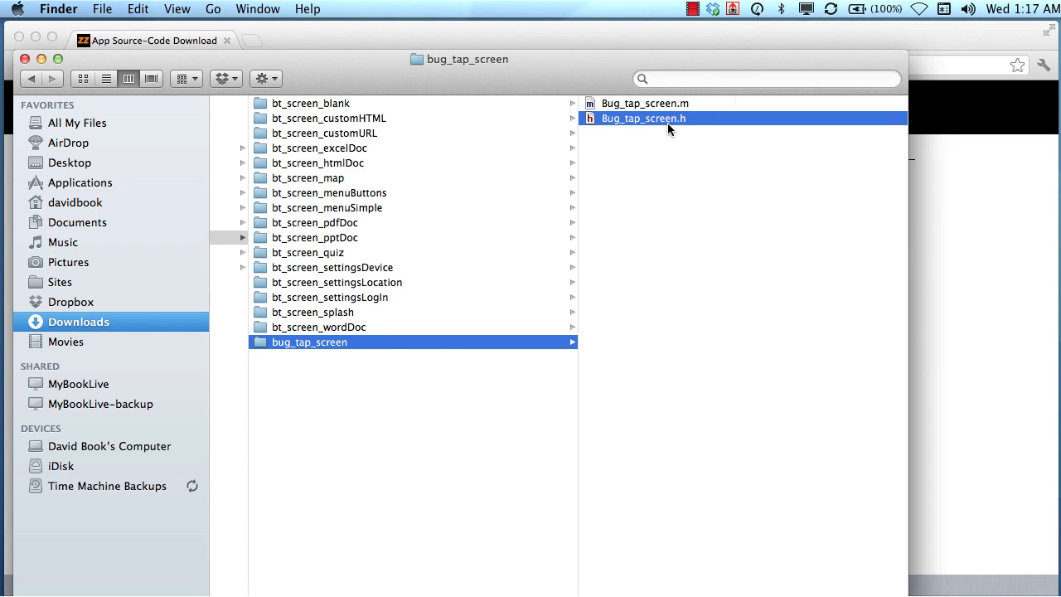
left_click(546, 104, "shift")
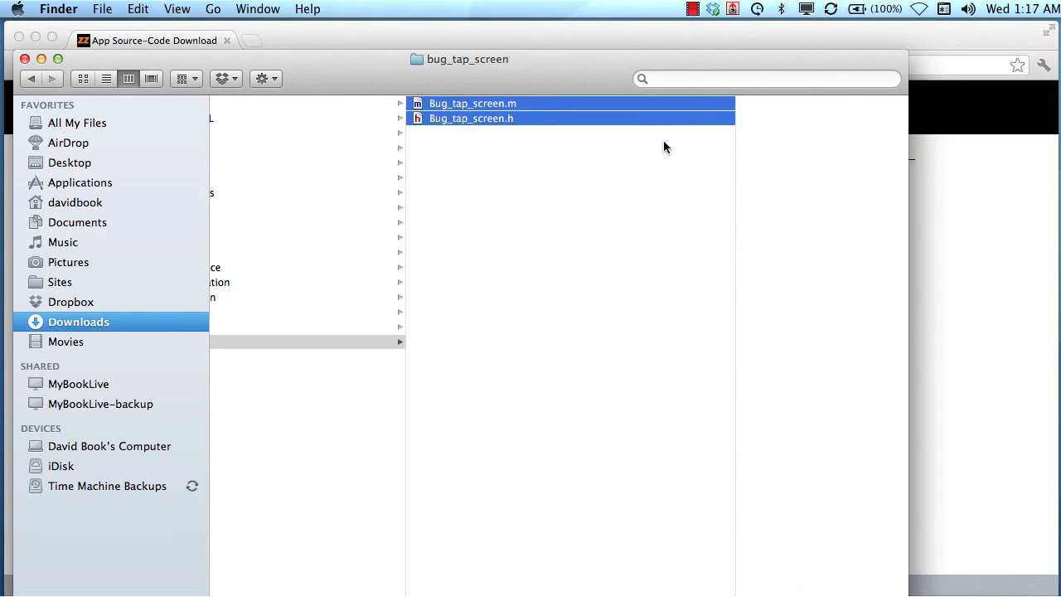
left_click(591, 158)
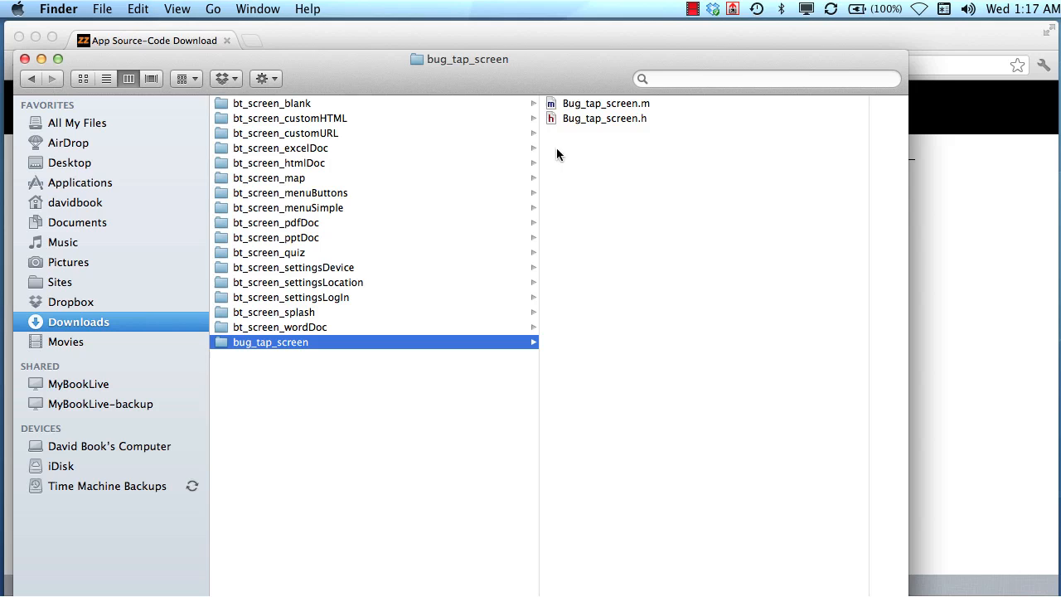
Step: Open Bug_tap_screen.h in TextWrangler, review its copyright notice and interface declaration, and close the file
left_click(593, 120)
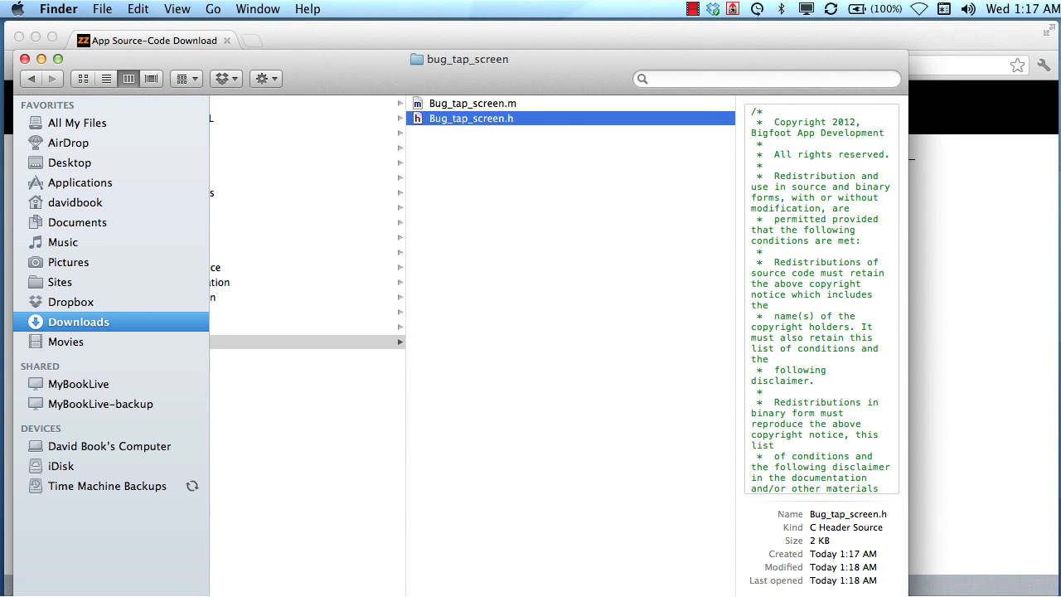
left_click(319, 594)
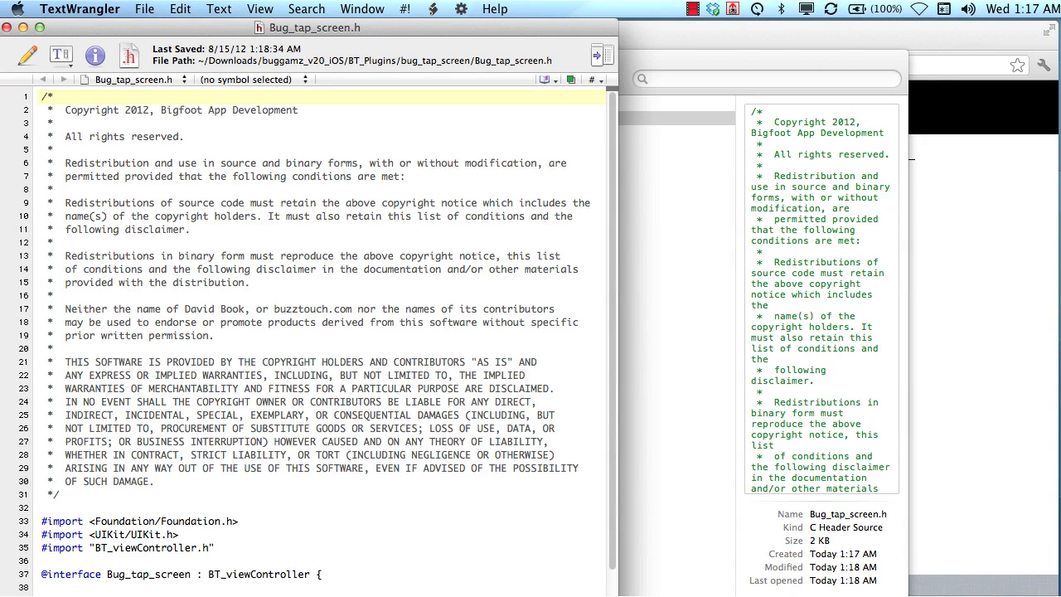
left_click_drag(618, 596, 869, 596)
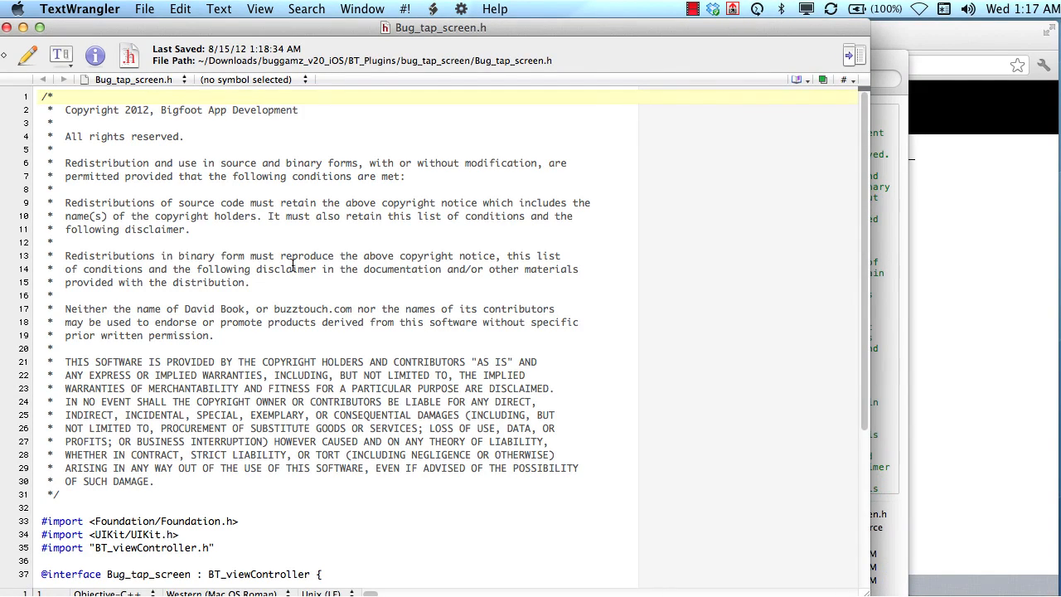
triple_click(218, 113)
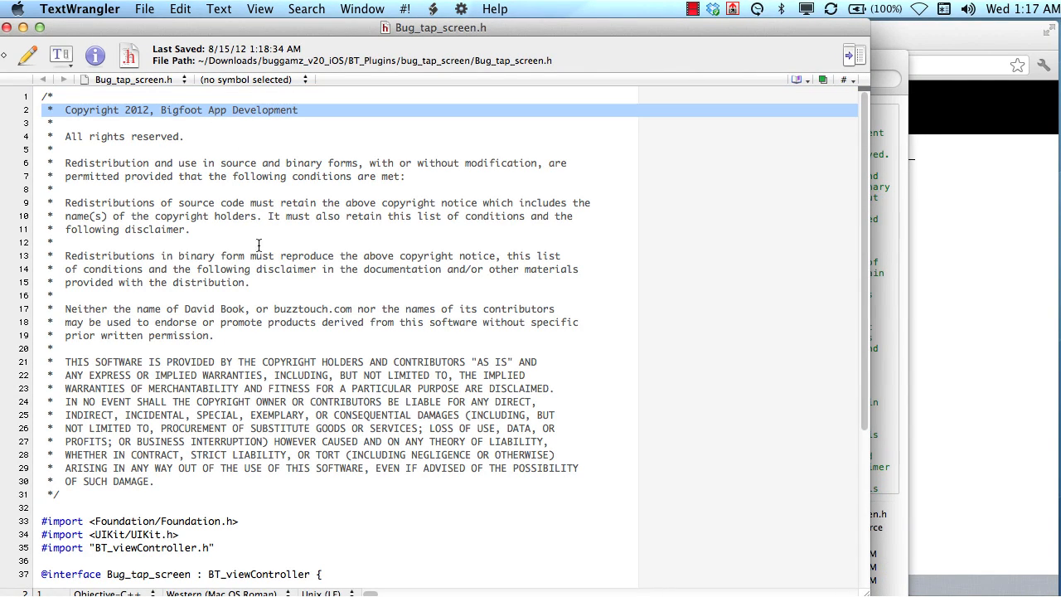
scroll(259, 277, "down", 1)
scroll(143, 212, "up", 1)
scroll(143, 213, "down", 10)
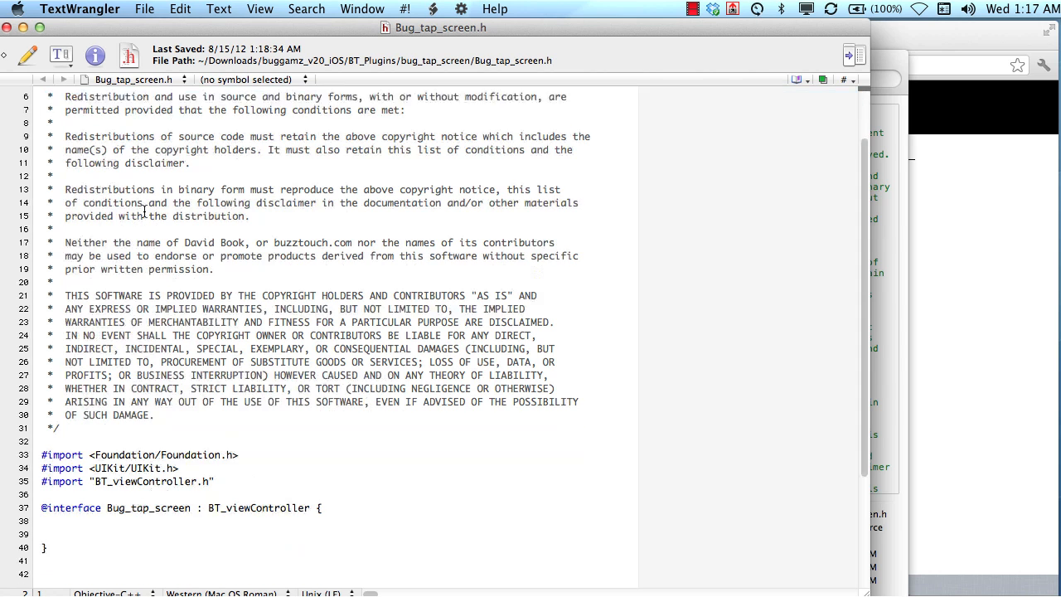
scroll(189, 241, "up", 8)
key("super+w")
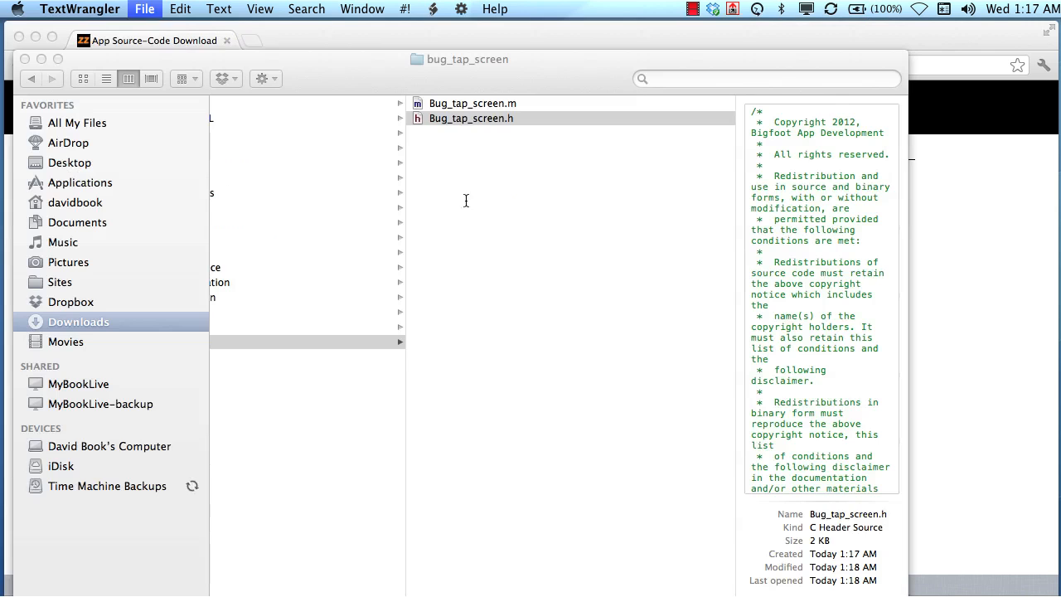
Step: Open Bug_tap_screen.m in TextWrangler and review its copyright notice, imports and implementation methods
left_click(490, 107)
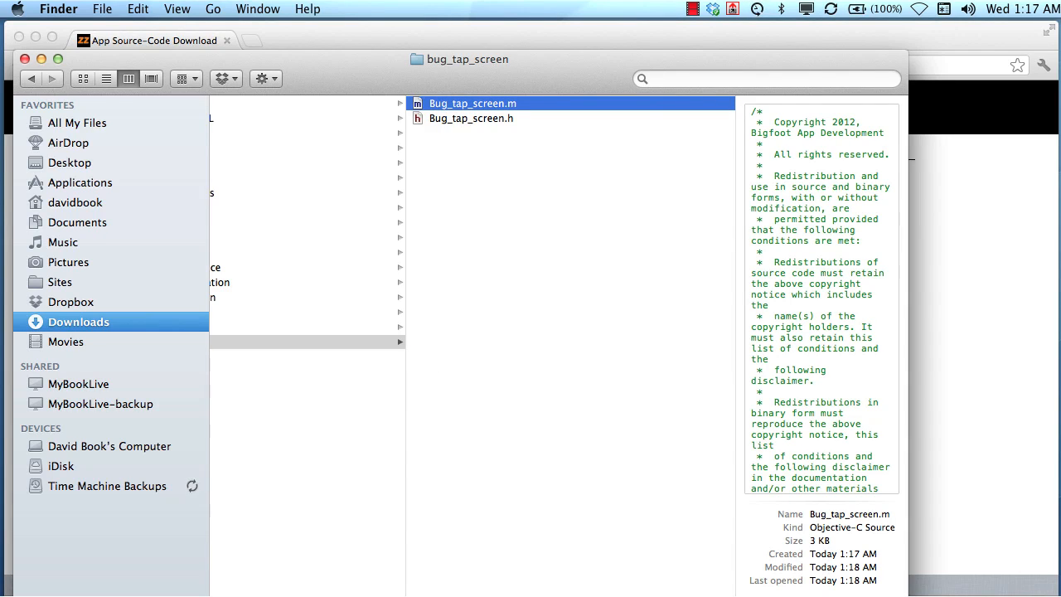
key("super+o")
scroll(351, 291, "down", 10)
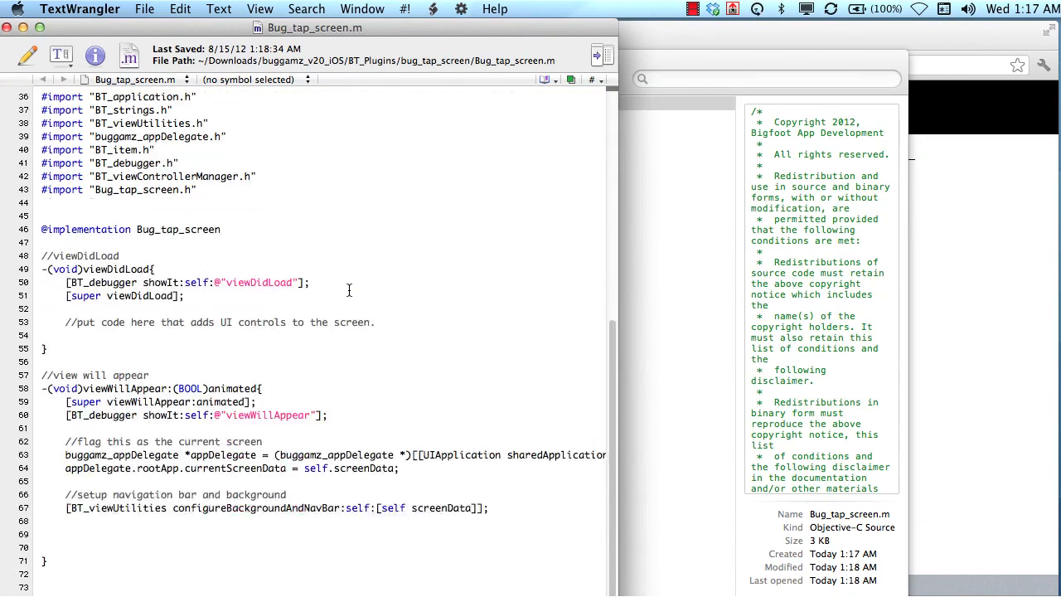
scroll(349, 290, "down", 4)
scroll(349, 290, "up", 15)
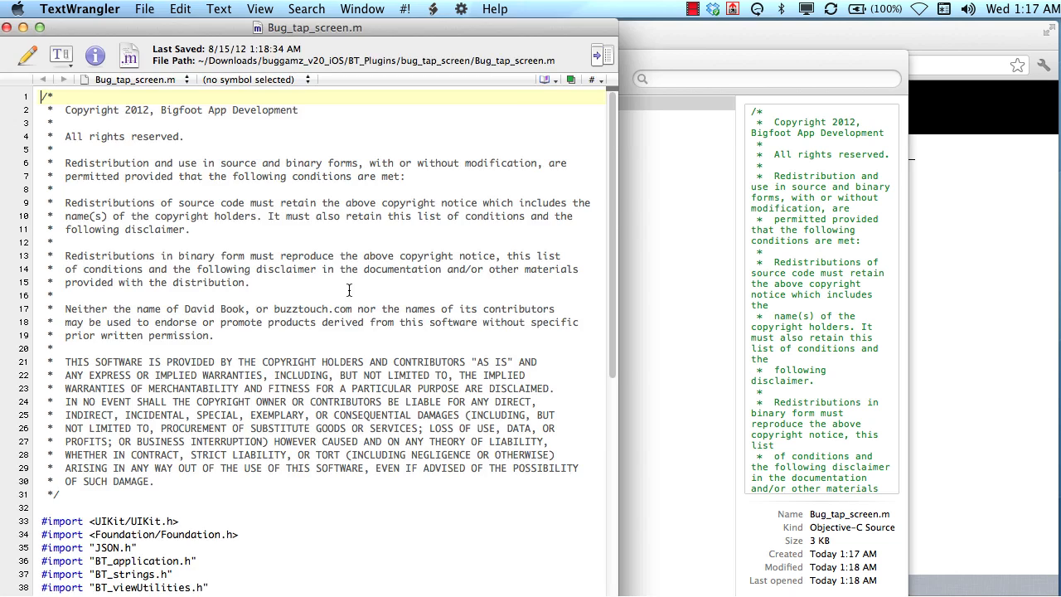
Step: Close Bug_tap_screen.m, return to the Downloads folder in Finder and extract buggamz_v20_Android.zip
key("super+q")
key("Left")
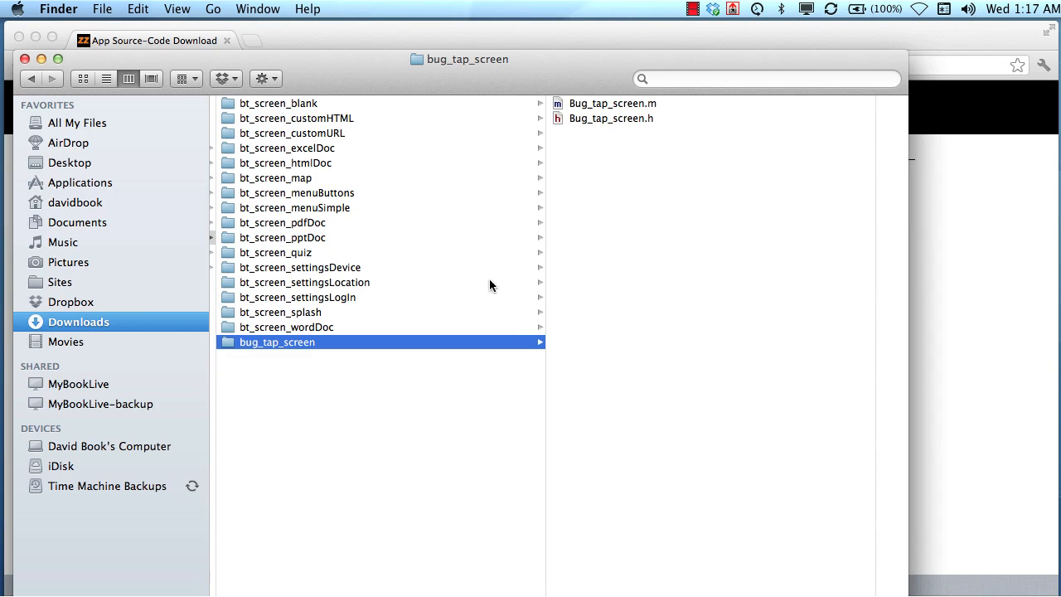
scroll(404, 232, "left", 5)
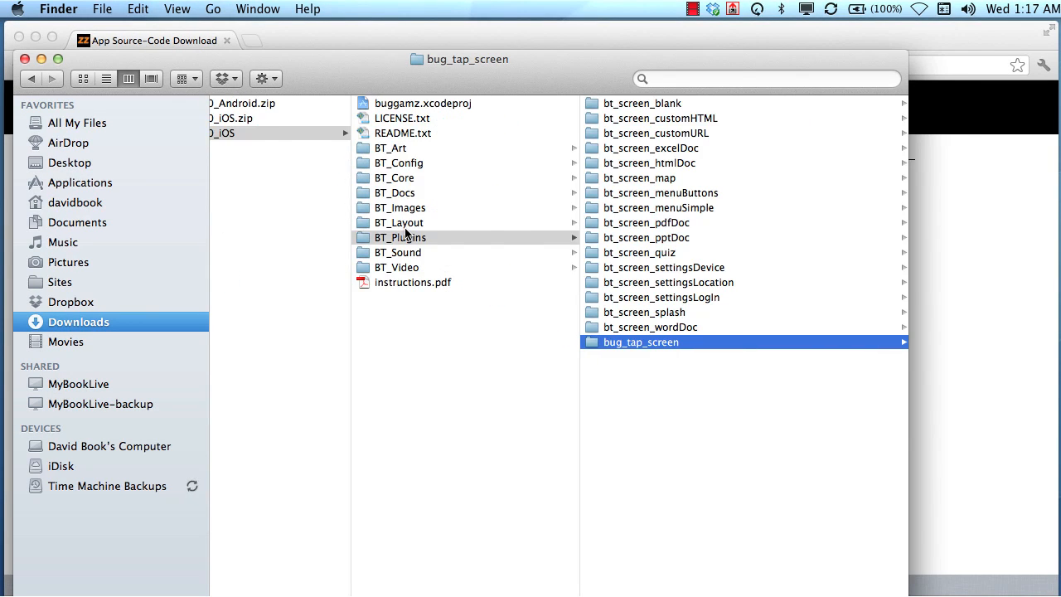
scroll(406, 234, "left", 3)
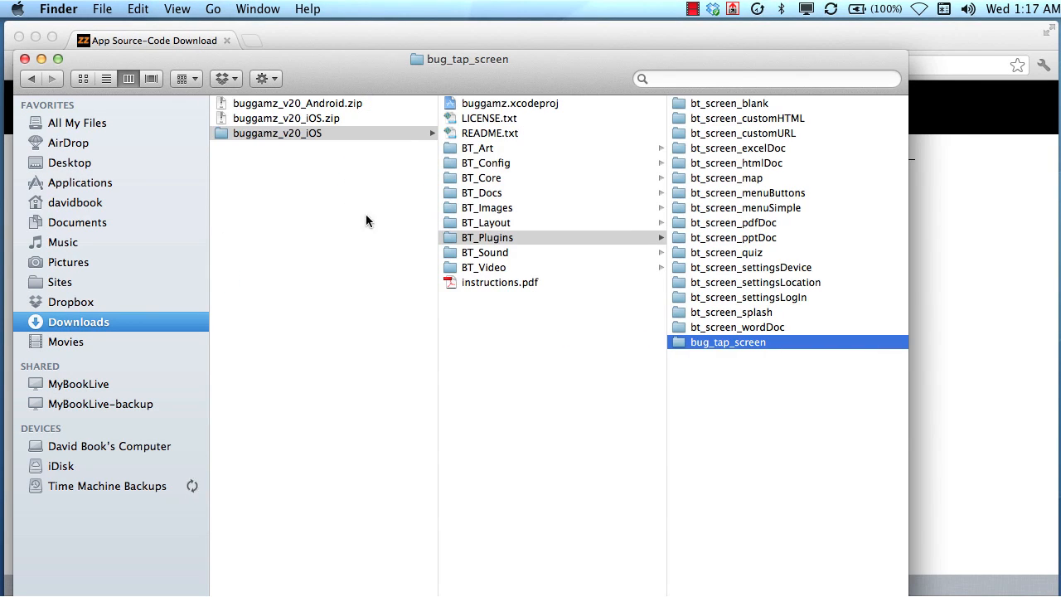
left_click(314, 105)
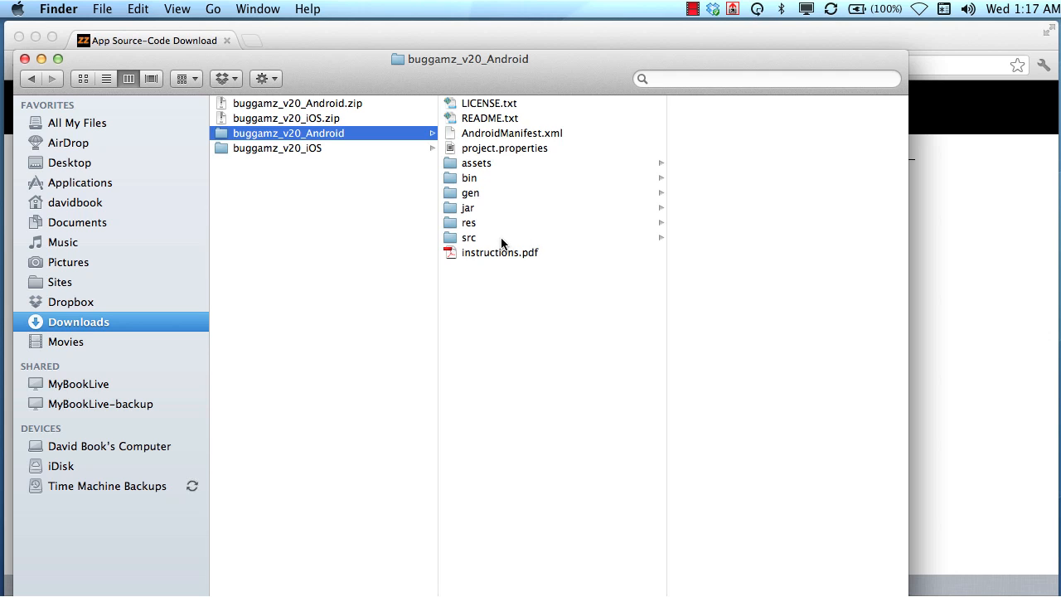
Step: Open the buggamz package folder under src/com in the extracted Android project
left_click(473, 238)
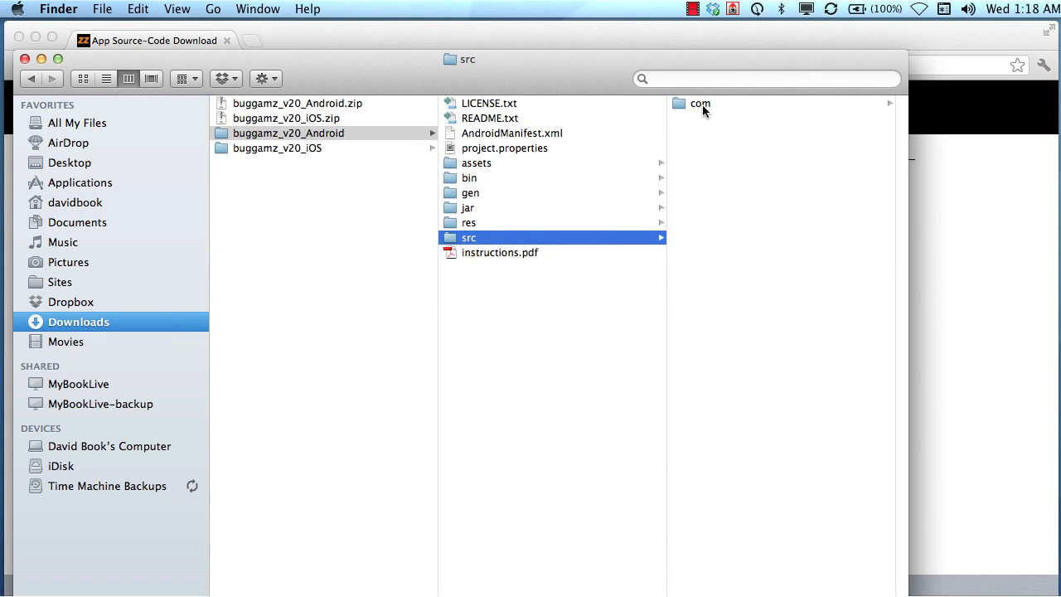
left_click(703, 105)
left_click(746, 105)
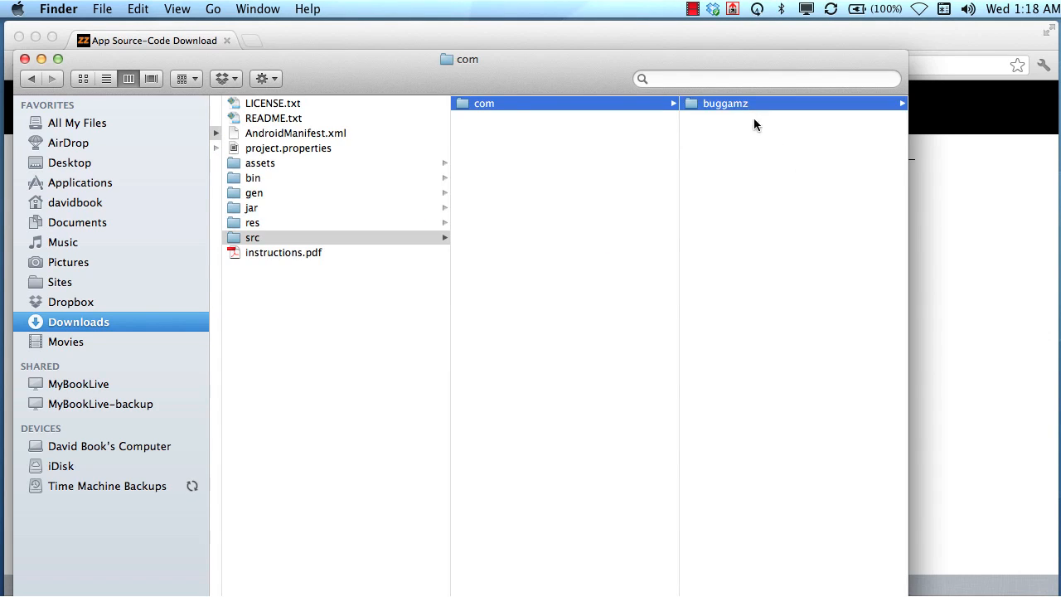
Step: Shorten the Finder window and look through the Java source files in the buggamz folder for the plugin's file
scroll(758, 257, "down", 2)
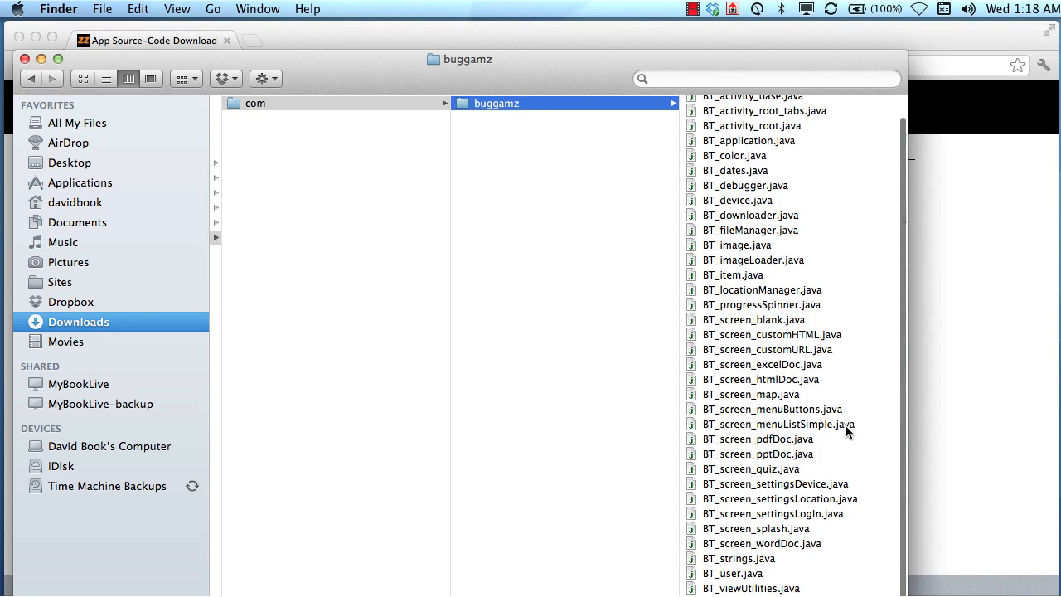
scroll(846, 425, "down", 1)
scroll(851, 449, "up", 1)
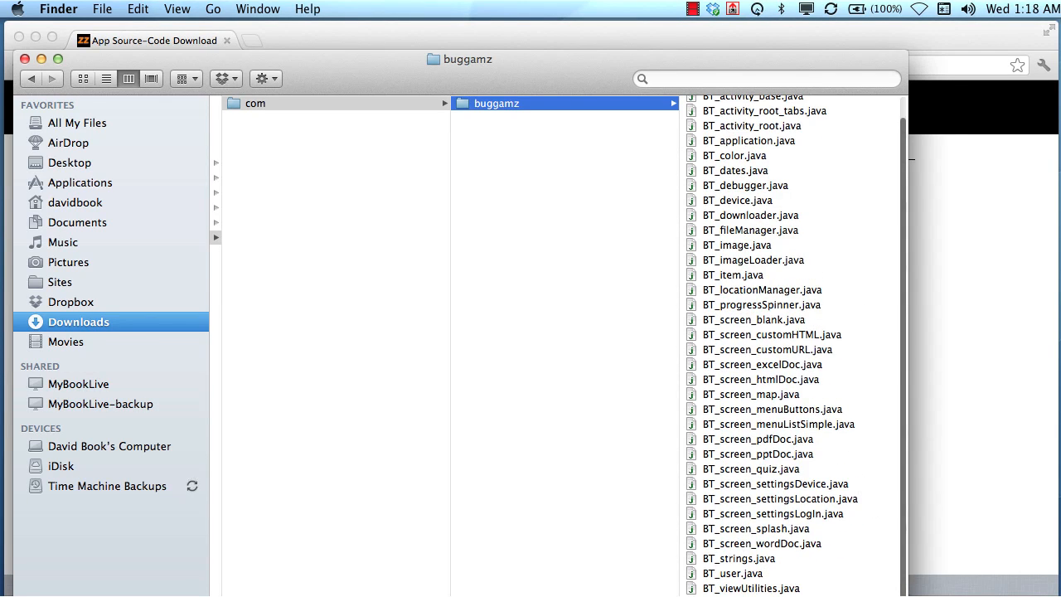
scroll(895, 572, "up", 2)
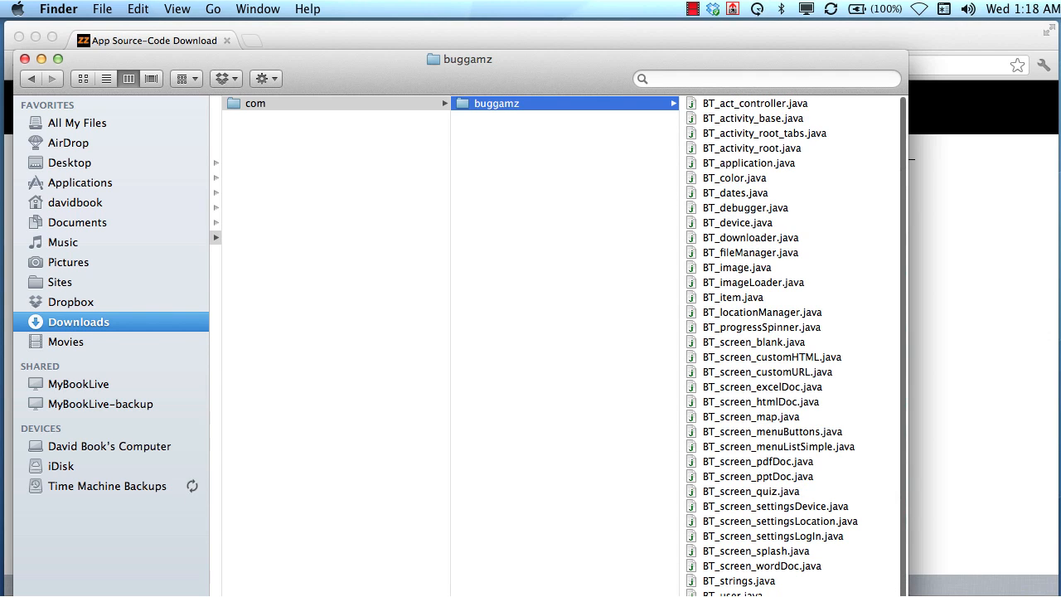
left_click_drag(905, 595, 907, 569)
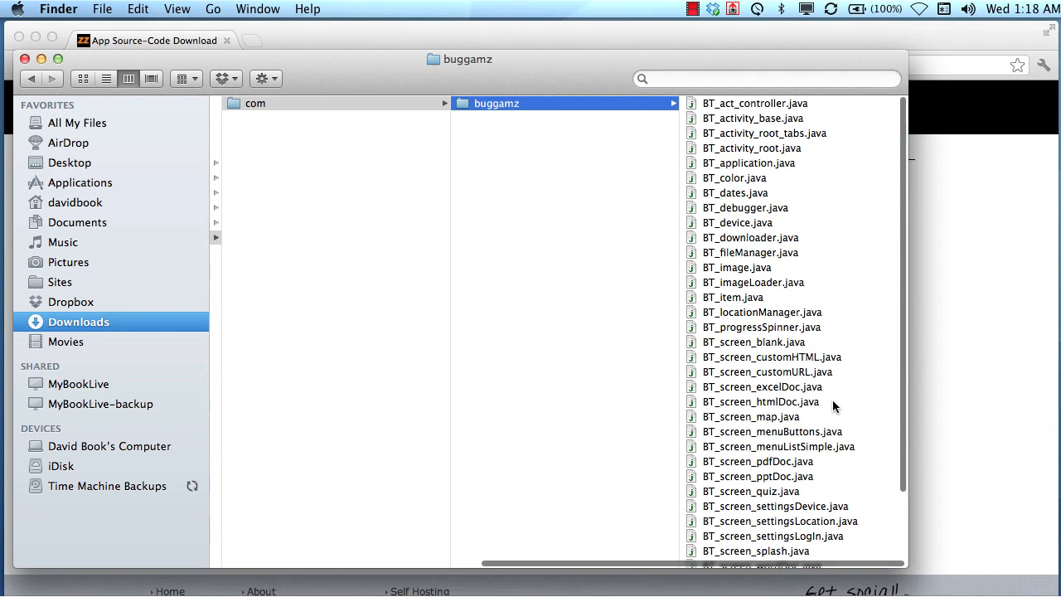
scroll(832, 401, "down", 4)
scroll(833, 400, "down", 2)
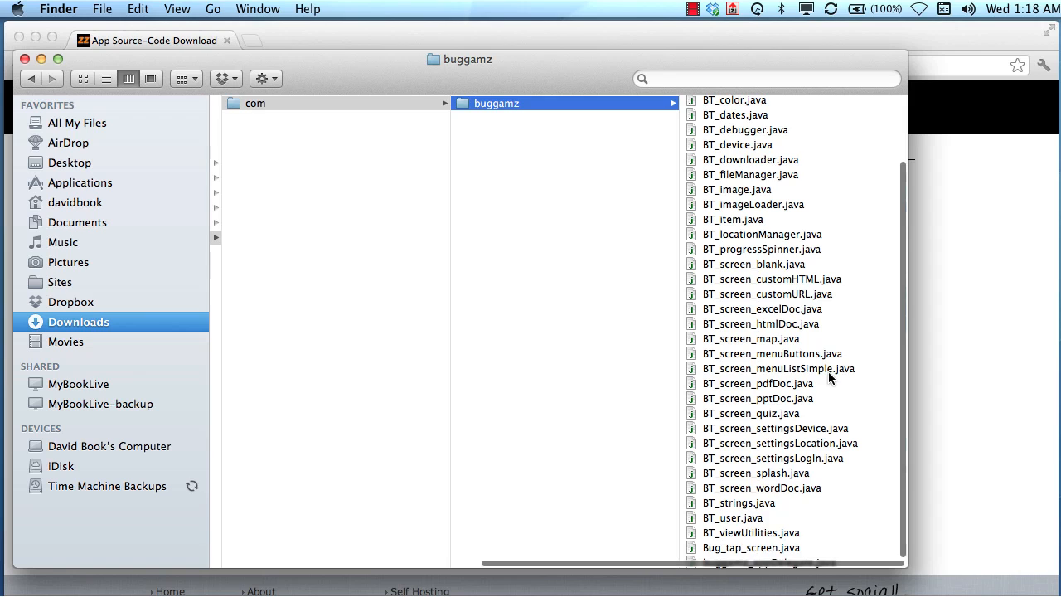
scroll(827, 312, "down", 1)
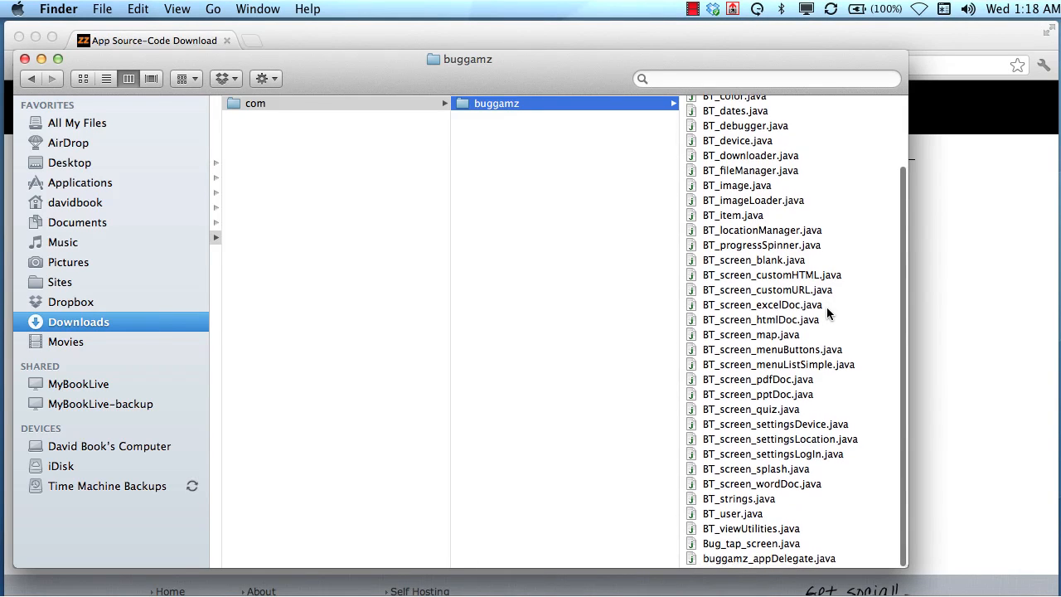
scroll(821, 348, "up", 1)
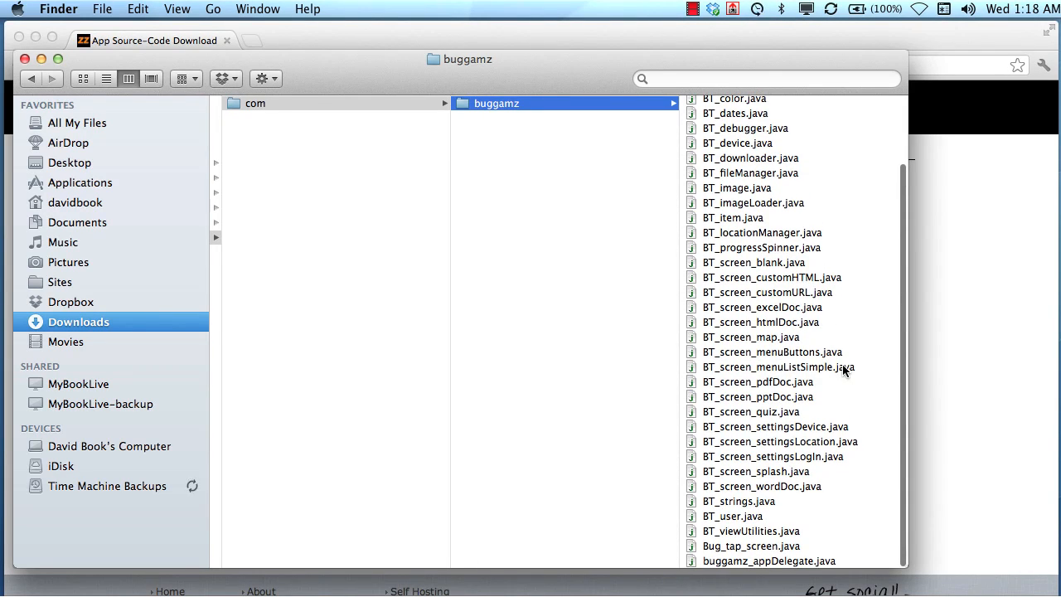
scroll(844, 370, "up", 1)
scroll(843, 365, "up", 4)
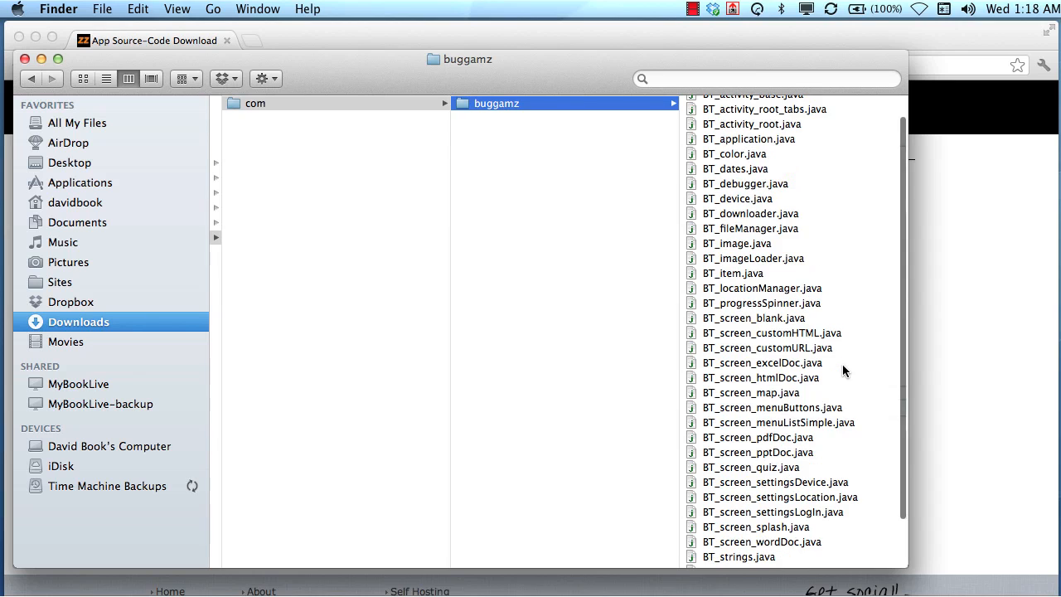
scroll(825, 267, "up", 2)
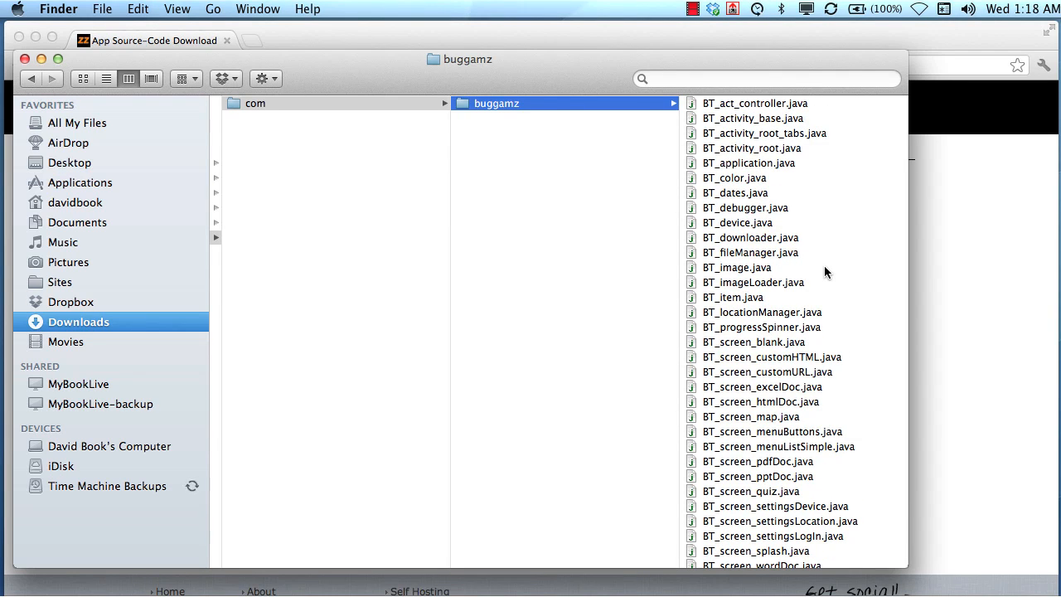
scroll(824, 267, "down", 3)
scroll(824, 266, "down", 3)
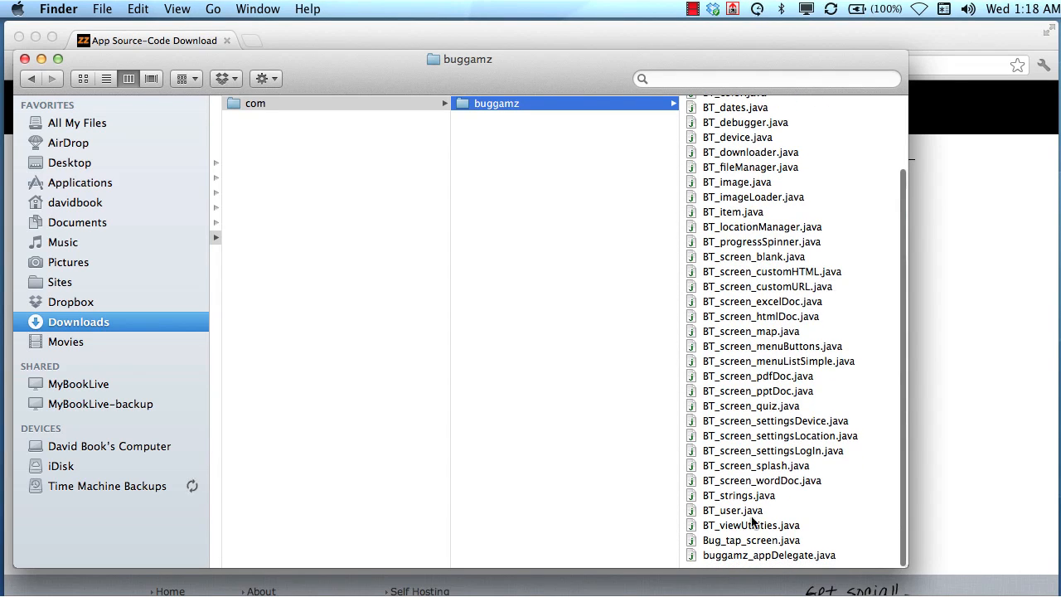
Step: Open Bug_tap_screen.java in TextWrangler, review its activity methods and close the file
left_click(742, 540)
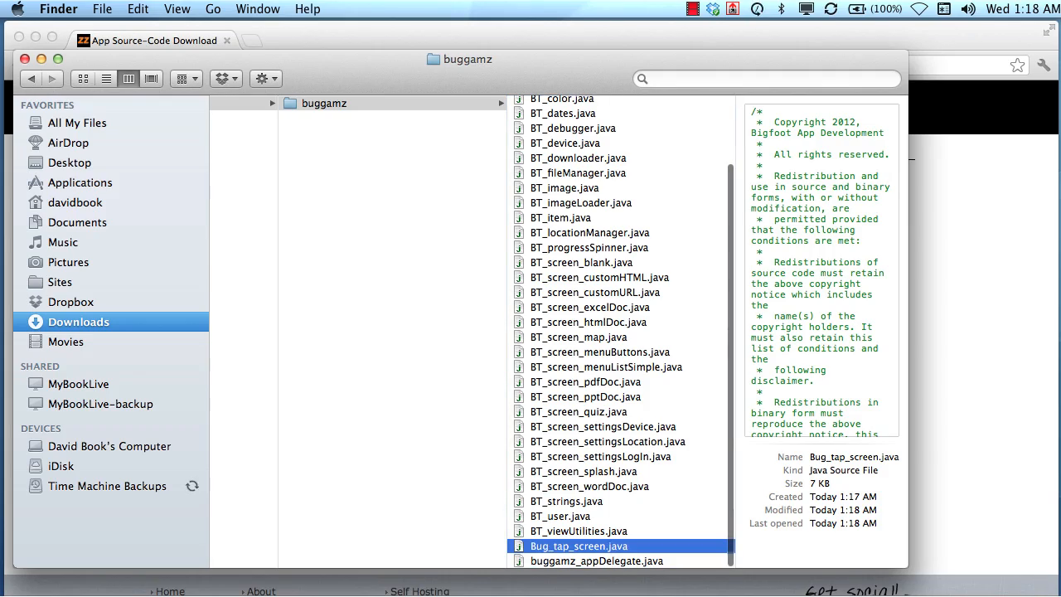
double_click(579, 546)
scroll(446, 319, "down", 12)
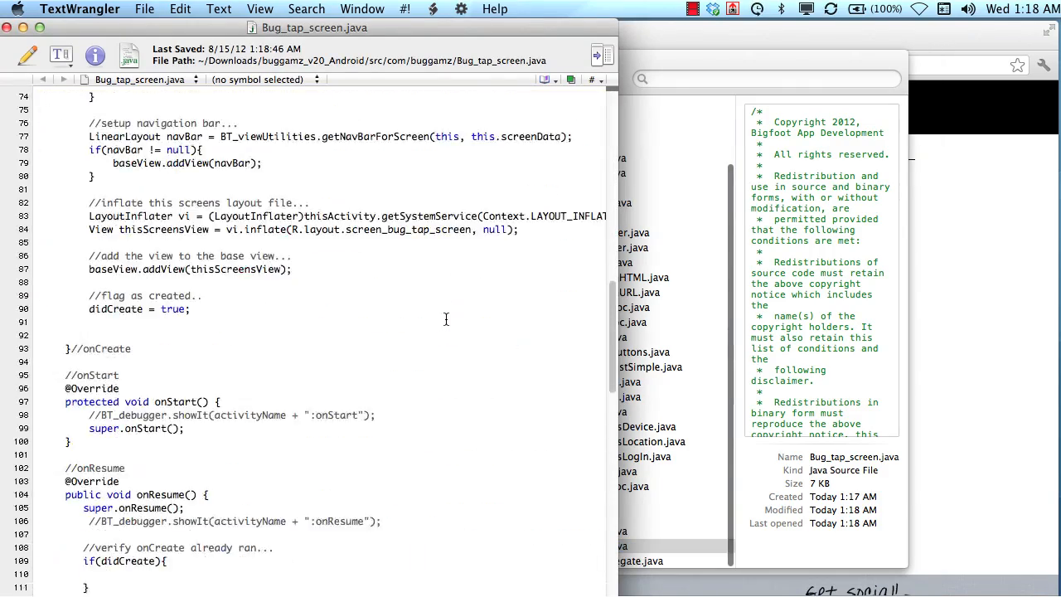
scroll(446, 319, "down", 15)
scroll(446, 319, "up", 18)
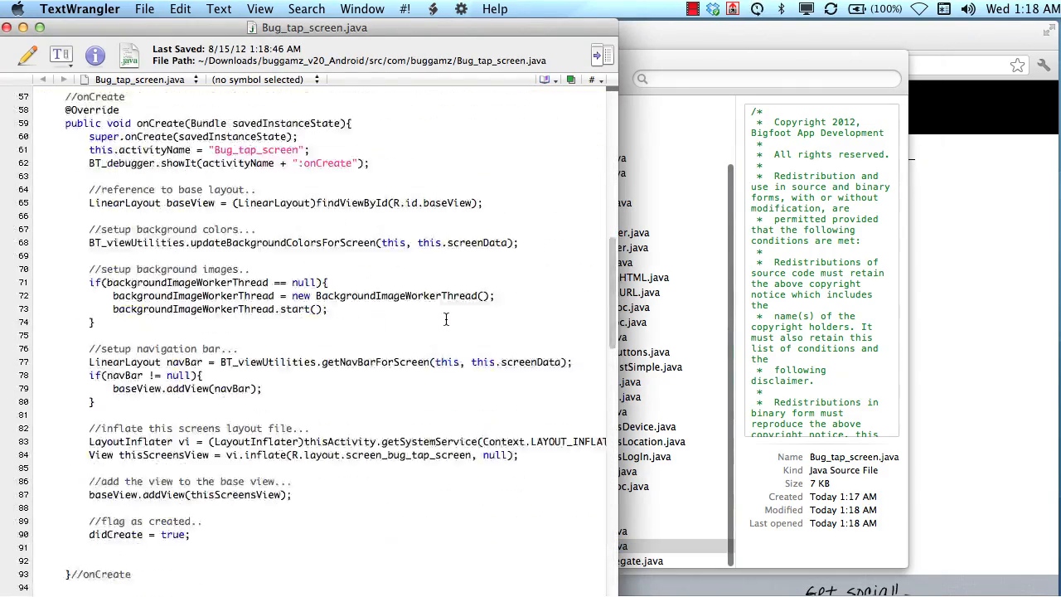
scroll(446, 319, "up", 15)
key("super+w")
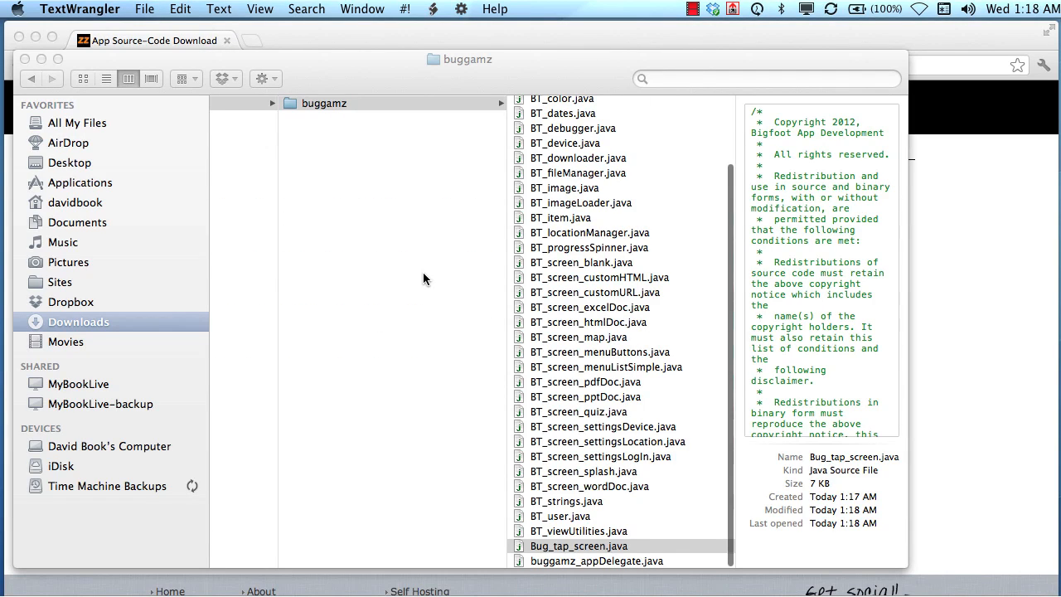
Step: Open the Android project's res/layout folder and select screen_bug_tap_screen.xml
scroll(423, 274, "left", 5)
scroll(423, 279, "left", 10)
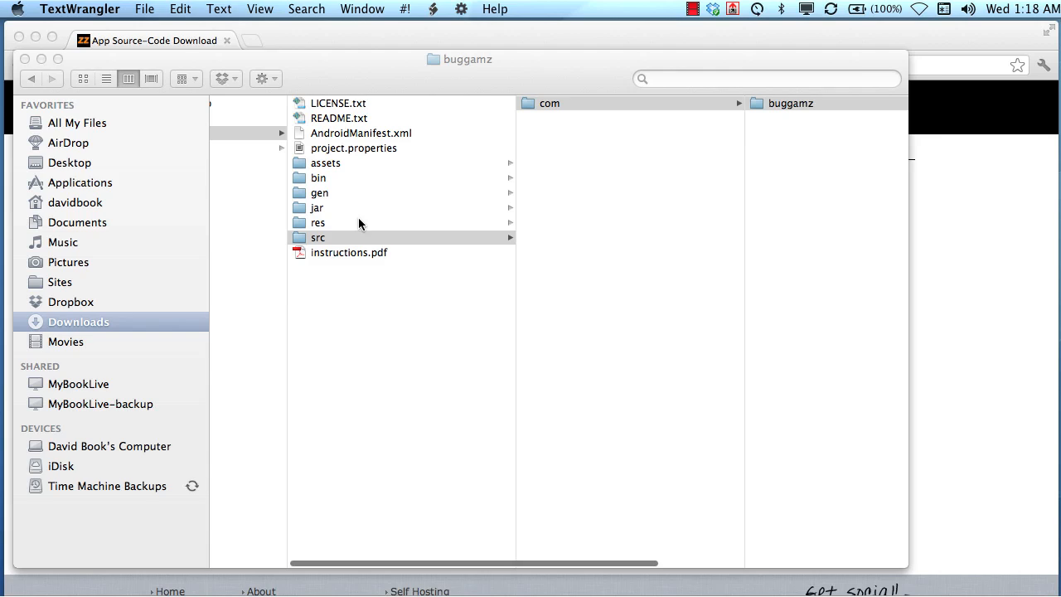
left_click(359, 219)
left_click(508, 223)
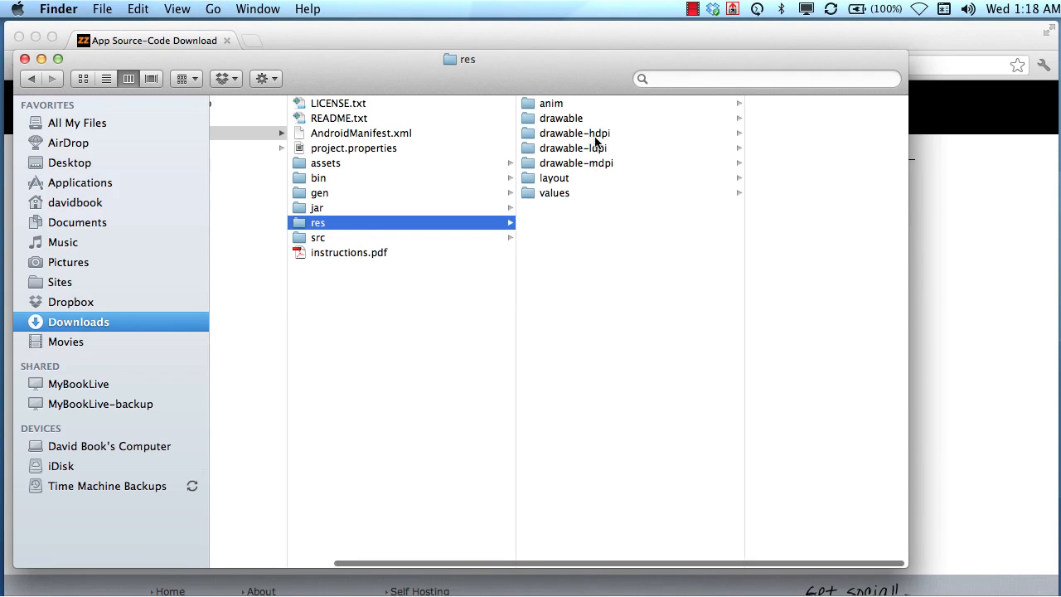
left_click(589, 177)
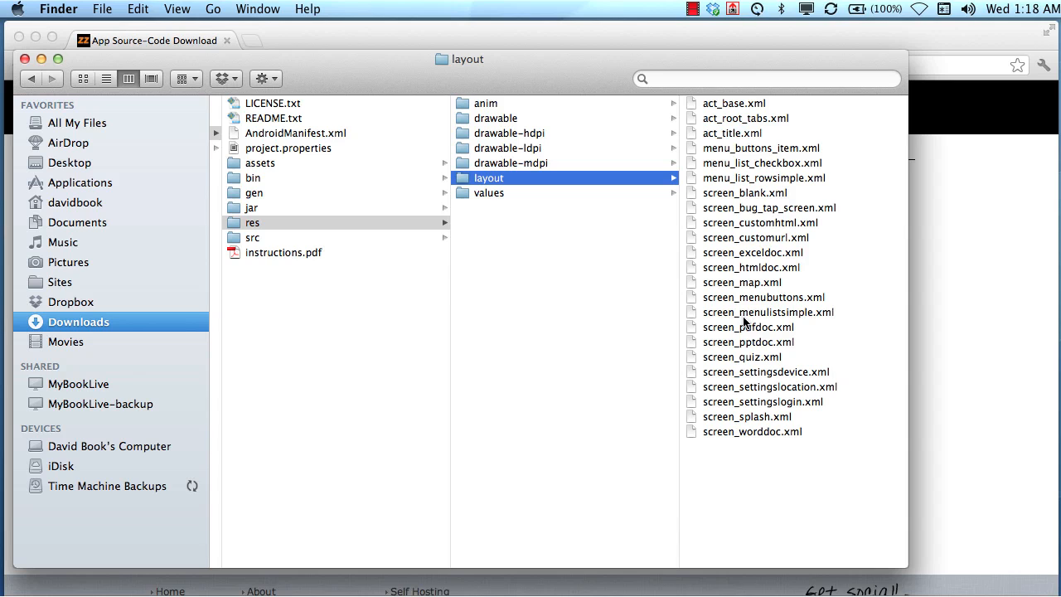
left_click(722, 208)
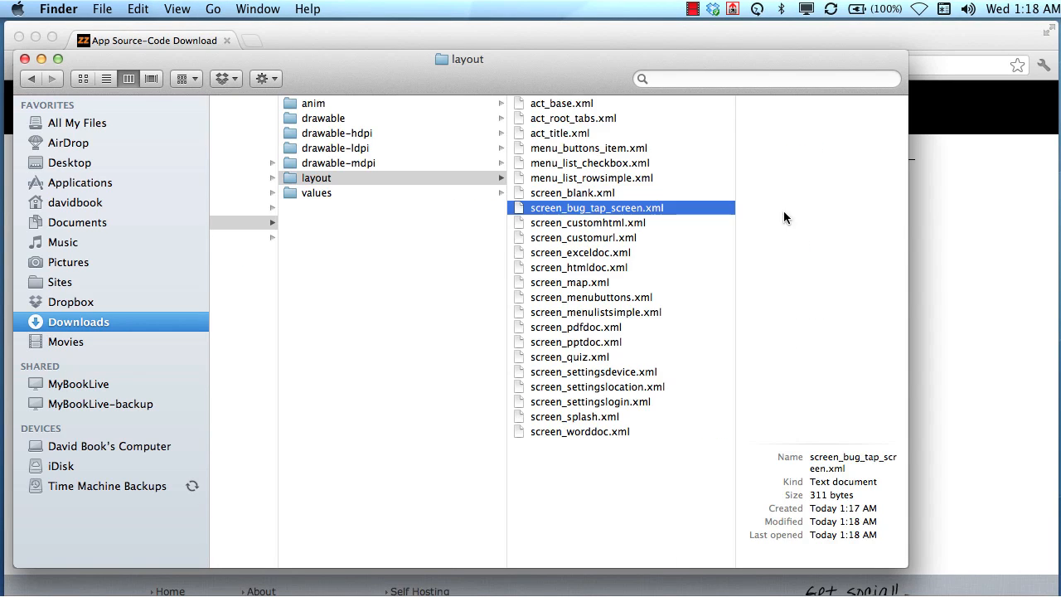
Step: Open AndroidManifest.xml from the Android project in TextWrangler, highlight the .Bug_tap_screen activity line and close the file
scroll(520, 247, "left", 10)
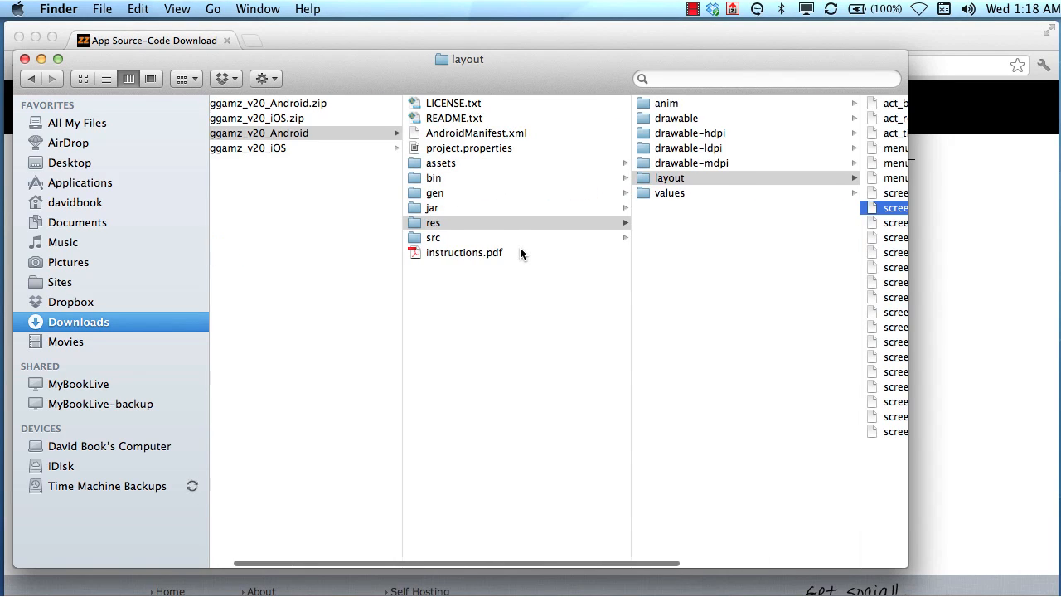
left_click(500, 136)
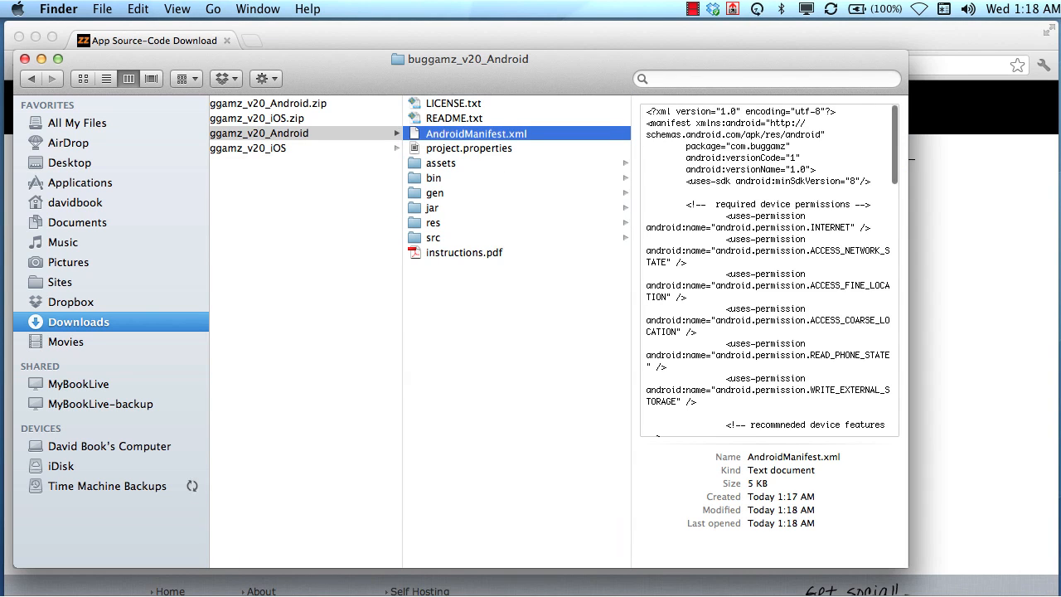
key("super+o")
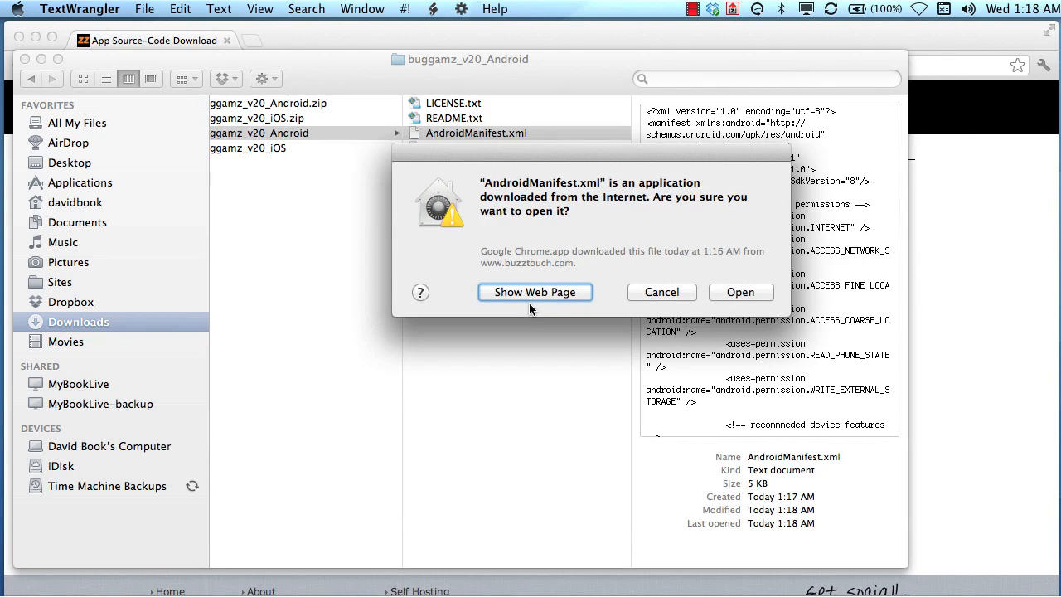
left_click(737, 293)
scroll(571, 273, "down", 10)
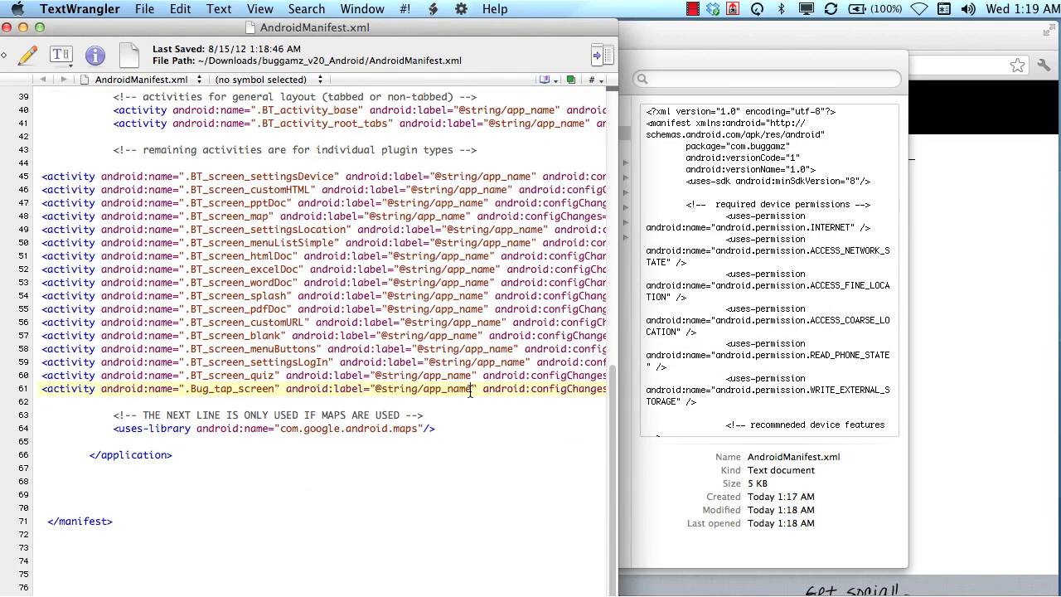
triple_click(470, 391)
scroll(486, 417, "right", 5)
scroll(487, 417, "left", 5)
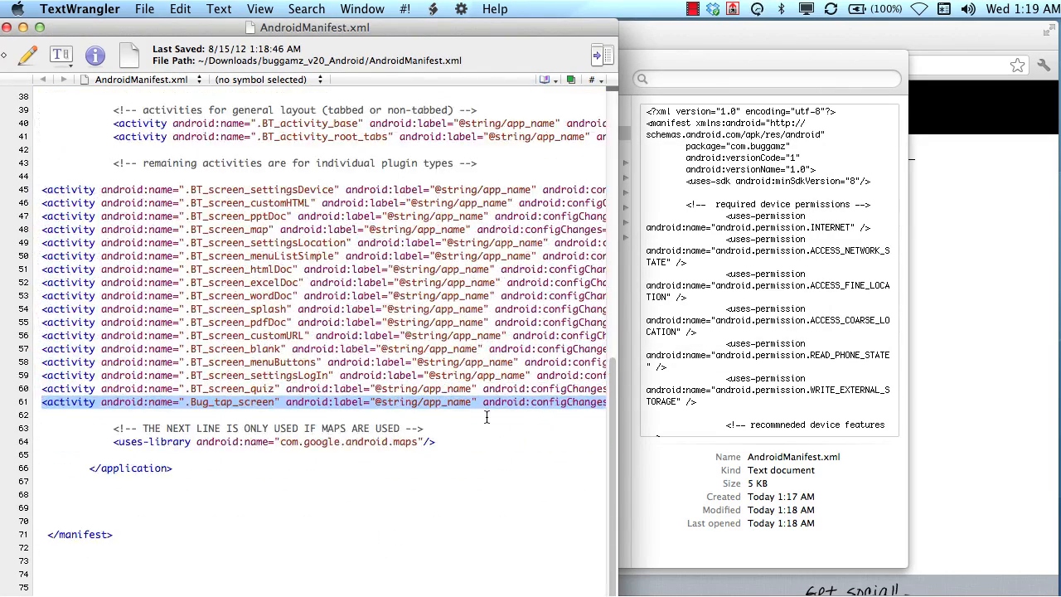
key("super+w")
Step: Close the Finder window and switch back to the buzztouch Download Source Code page in Chrome
scroll(434, 272, "left", 2)
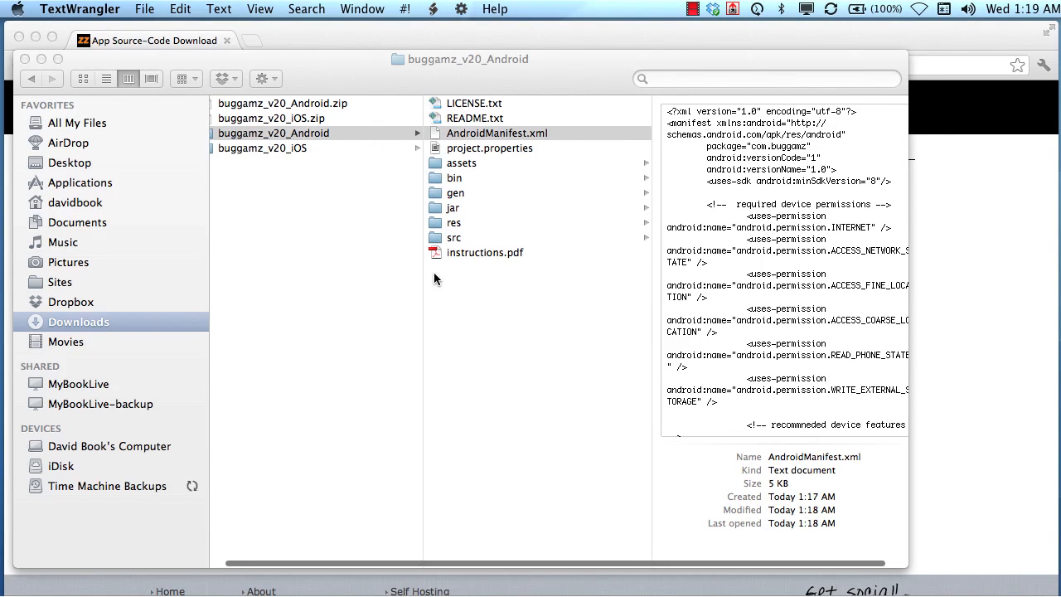
scroll(434, 272, "left", 2)
scroll(434, 272, "left", 1)
left_click(371, 278)
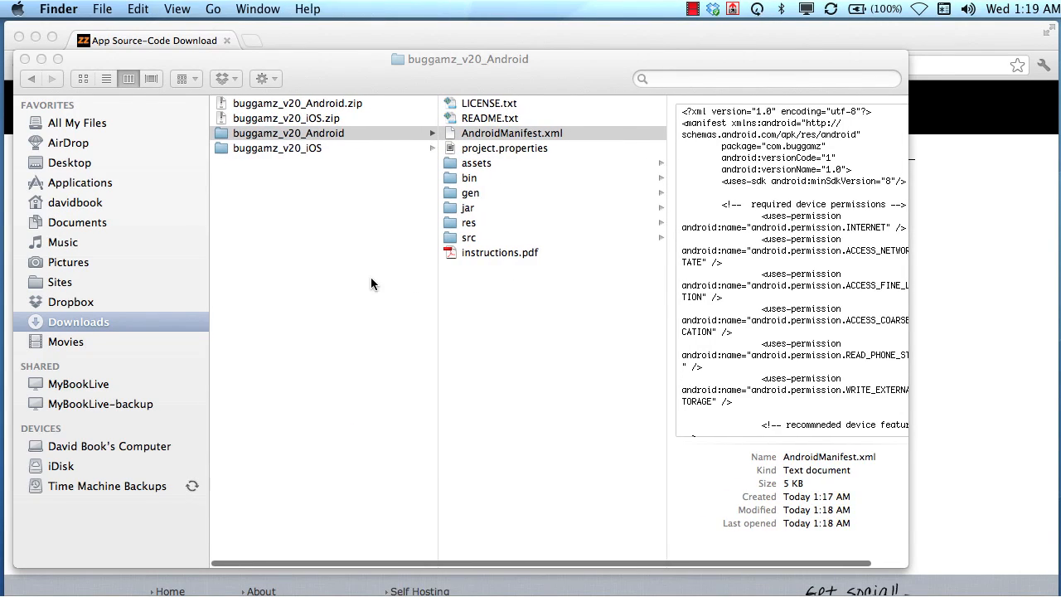
key("super+w")
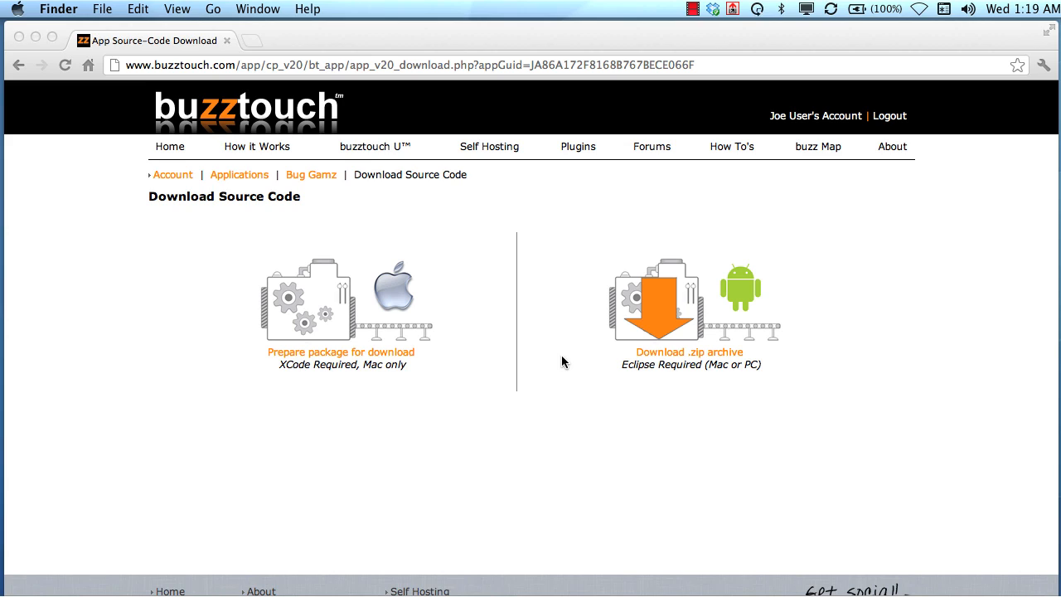
left_click(559, 448)
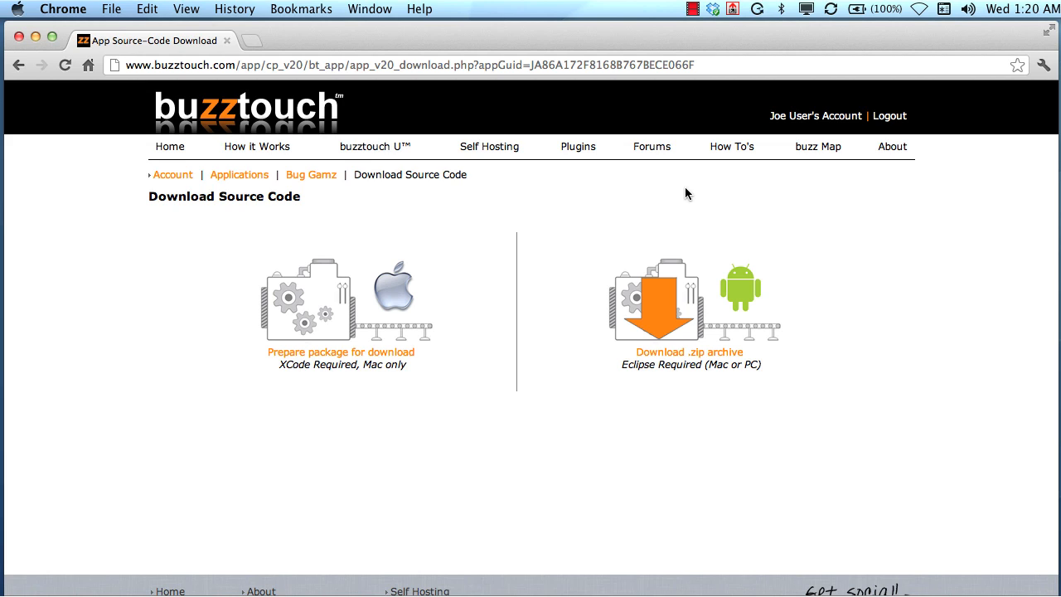
left_click(693, 12)
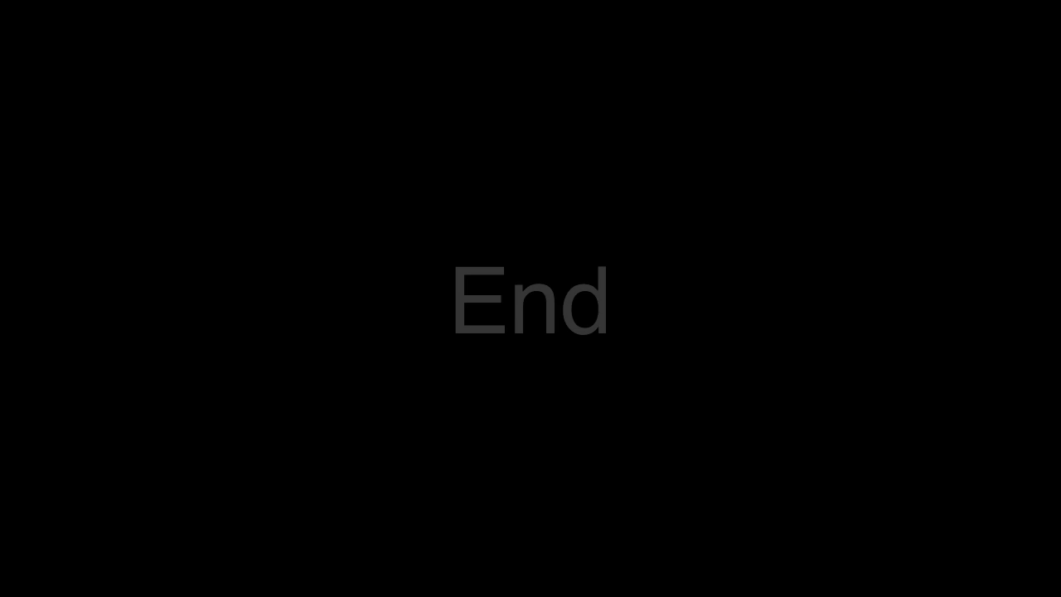